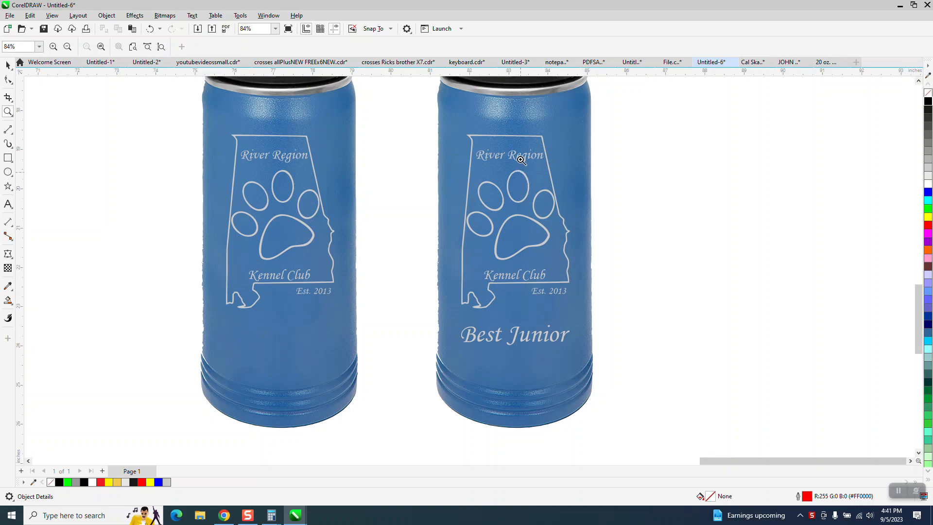
Drag the black Monotype Corsiva 'Best Junior' text up to sit just below the left tumbler
scroll(520, 163, down, 1)
click(8, 65)
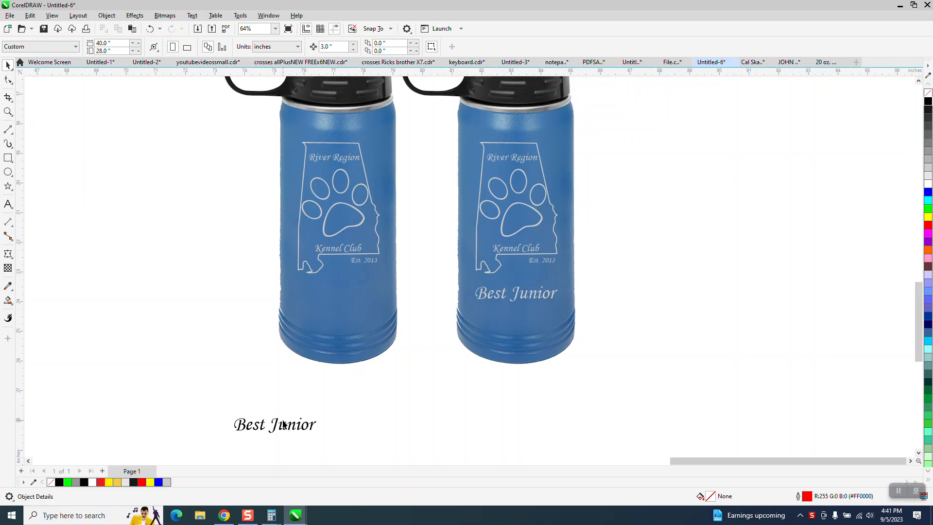
drag(288, 428, 368, 389)
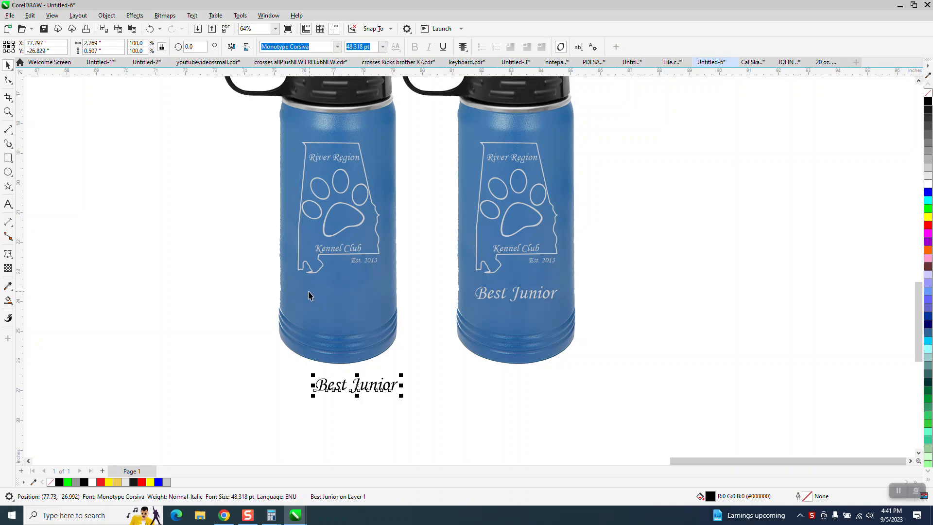
click(8, 113)
drag(221, 229, 469, 404)
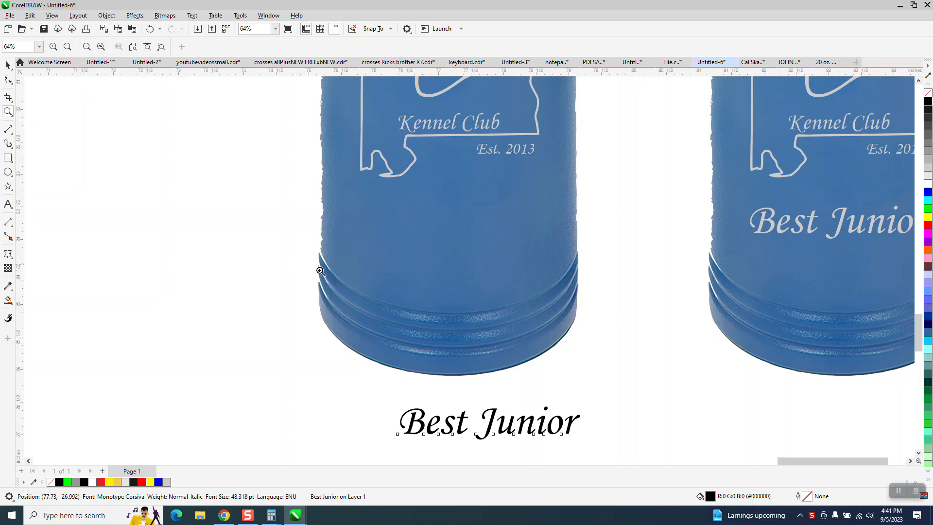
scroll(330, 290, down, 1)
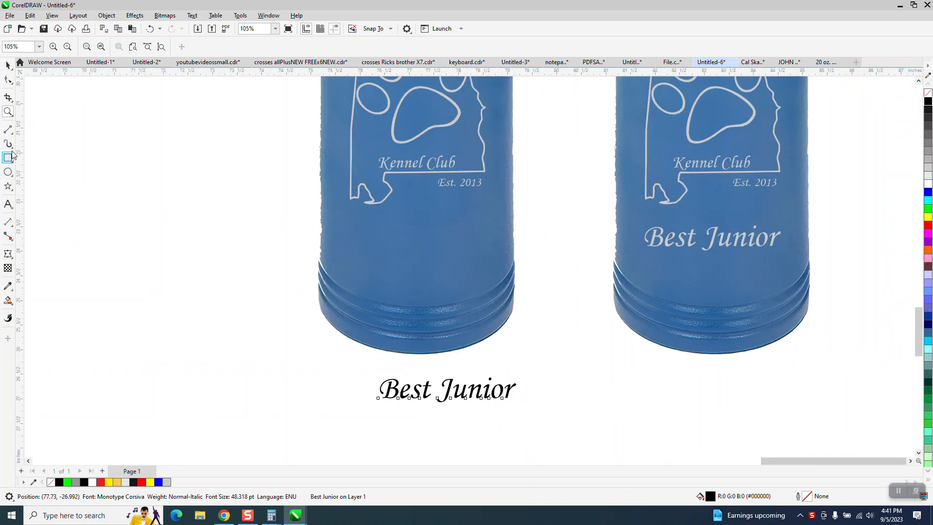
Draw a red three-point arc across the left tumbler's lower body and a parallel copy above it
click(13, 136)
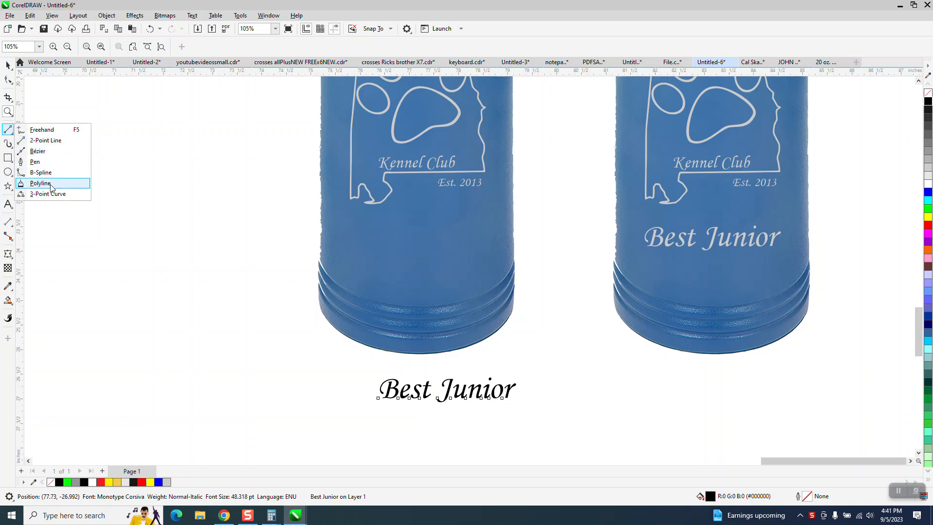
click(39, 193)
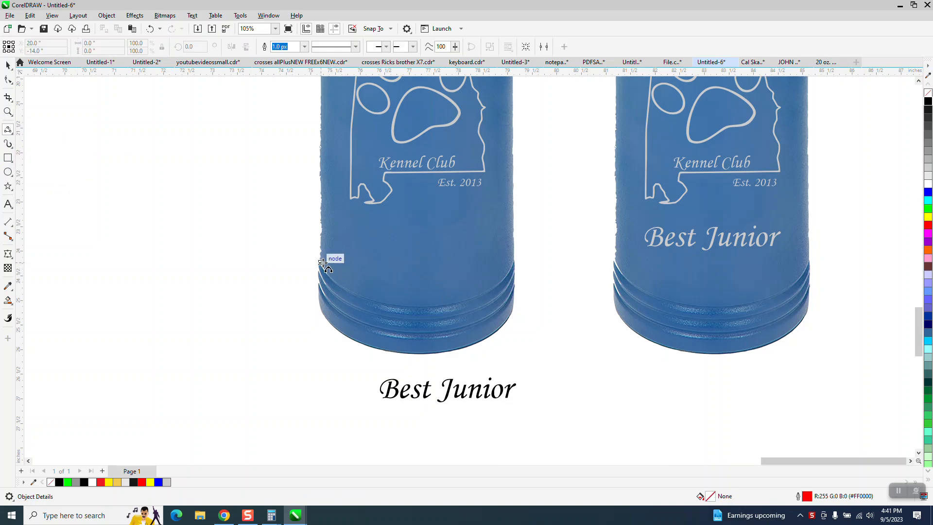
drag(320, 259, 518, 259)
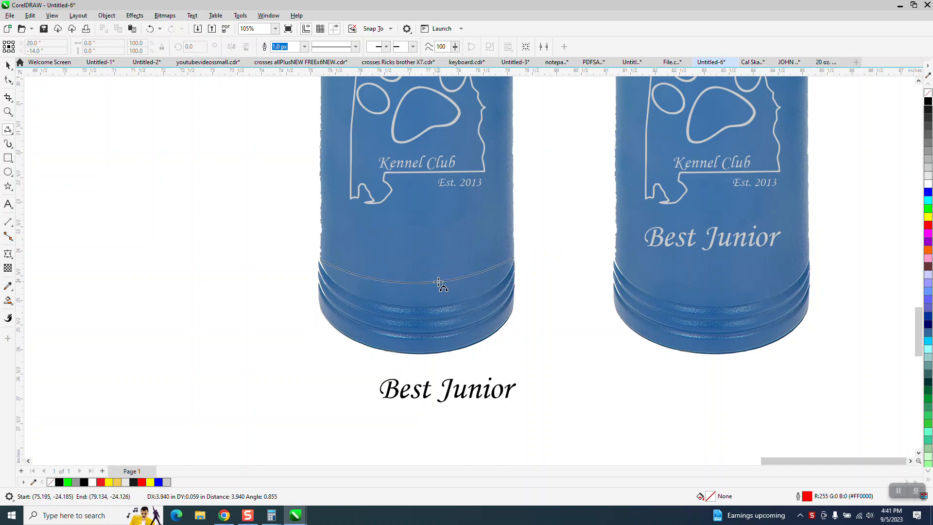
click(439, 282)
click(7, 64)
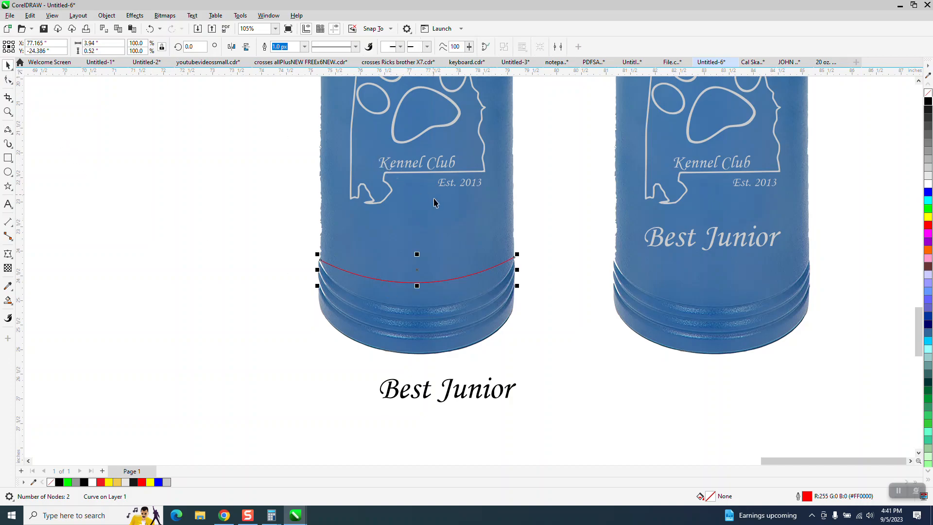
drag(418, 269, 417, 243)
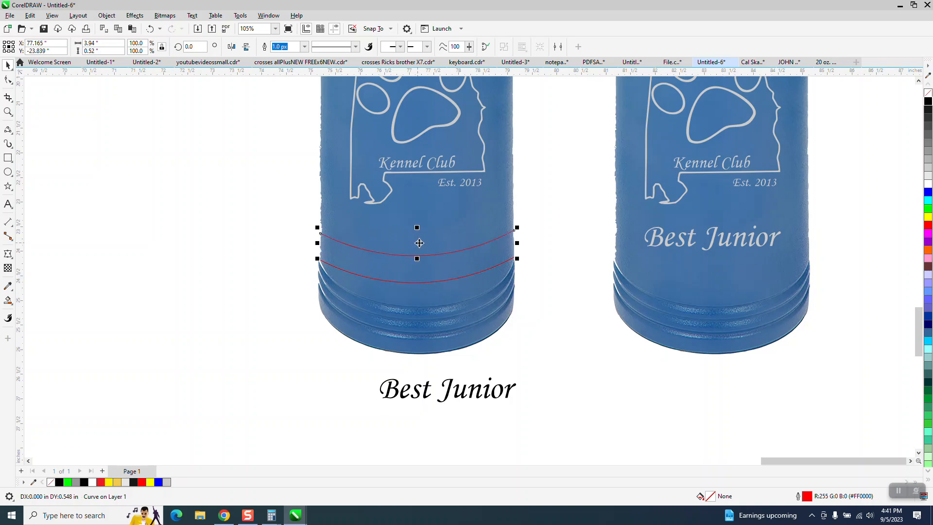
Move the Best Junior text into the gap between the two red arcs
click(6, 115)
drag(281, 202, 561, 343)
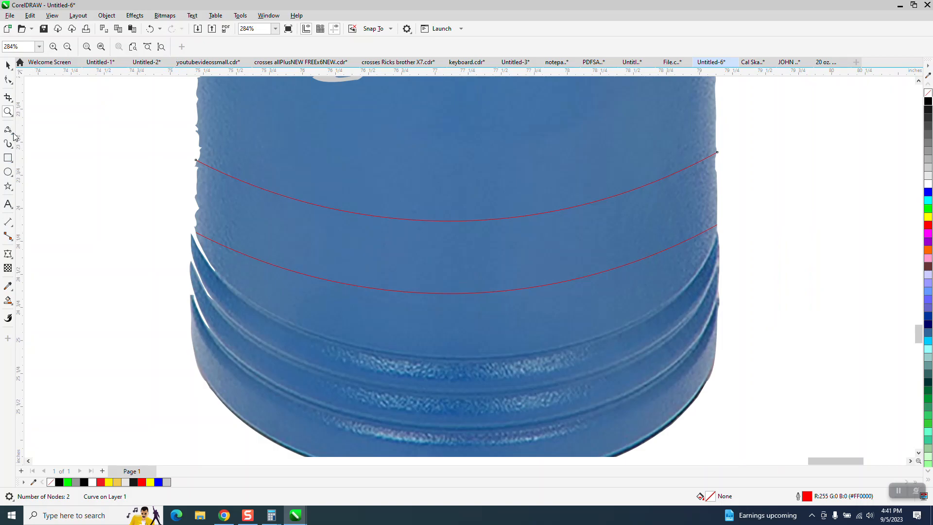
click(12, 133)
click(36, 141)
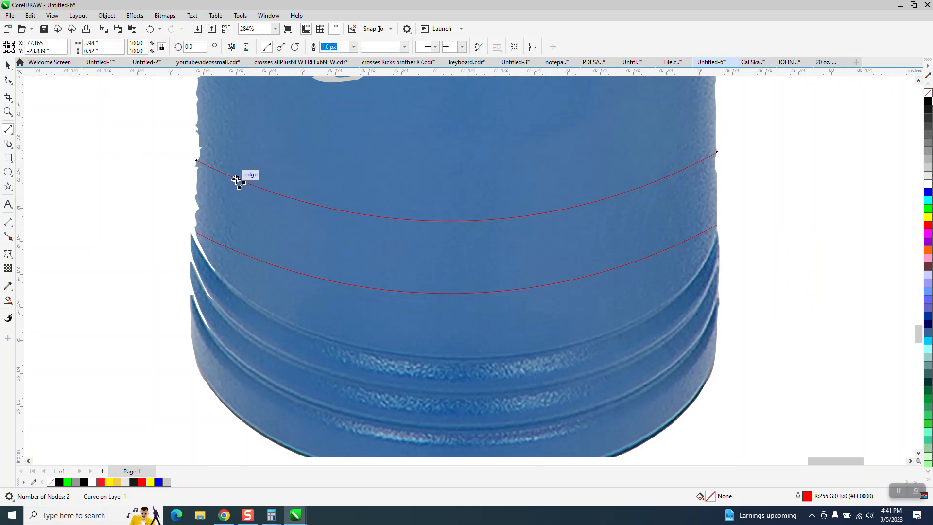
scroll(248, 204, down, 5)
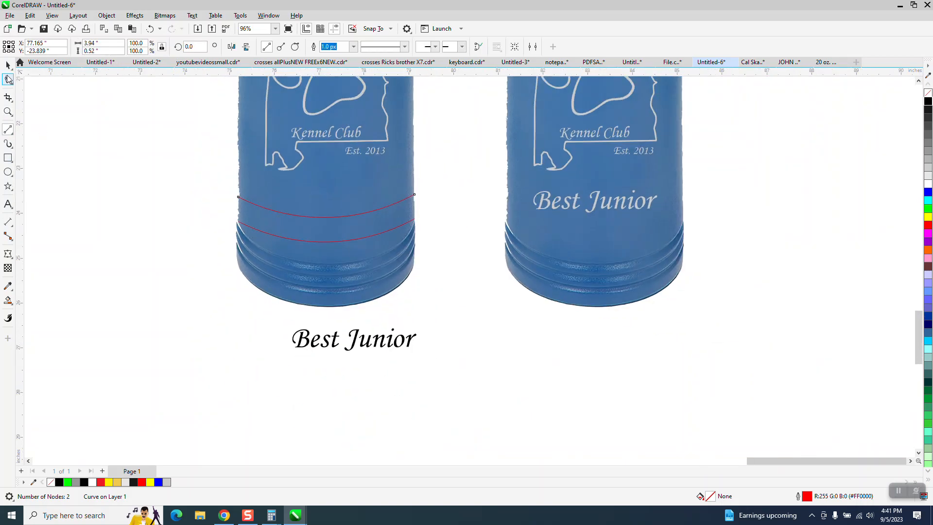
key(space)
drag(355, 341, 325, 226)
Draw vertical two-point divider lines between the arcs at each end of the text
click(8, 112)
drag(373, 270, 374, 270)
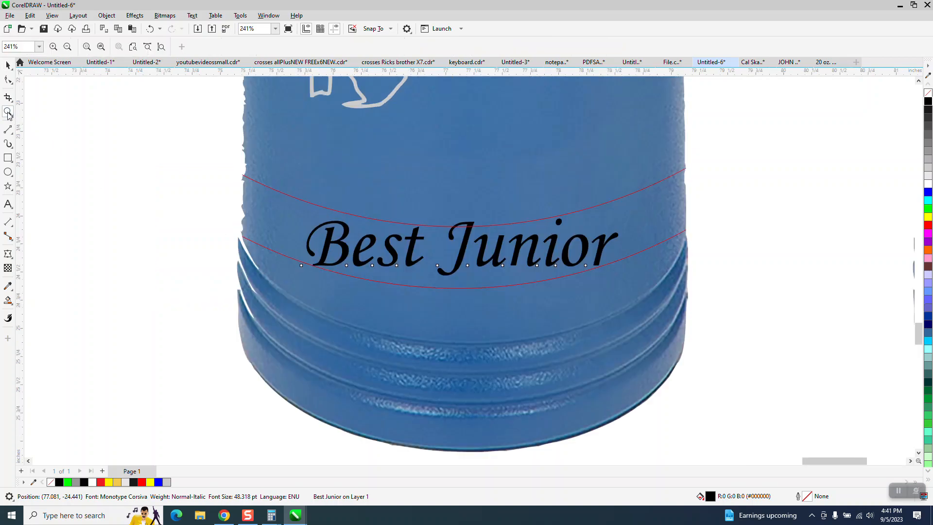
click(13, 135)
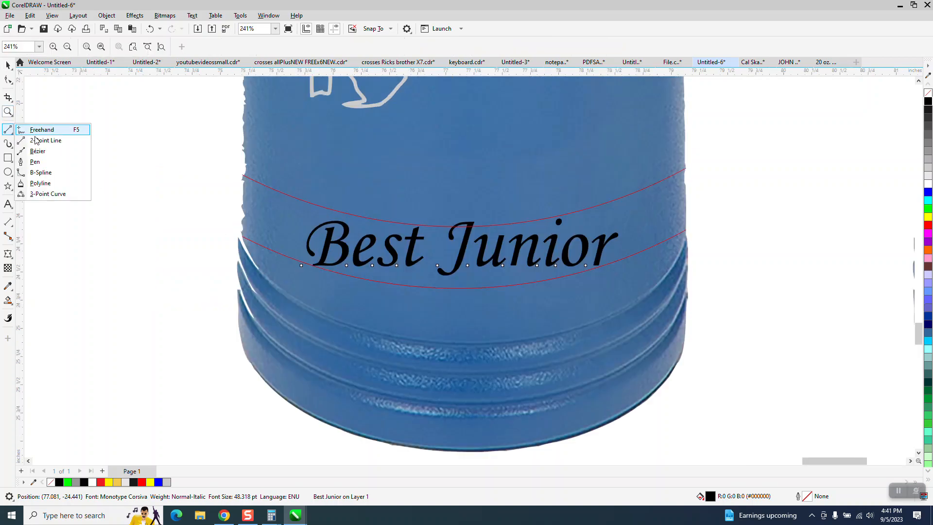
click(38, 140)
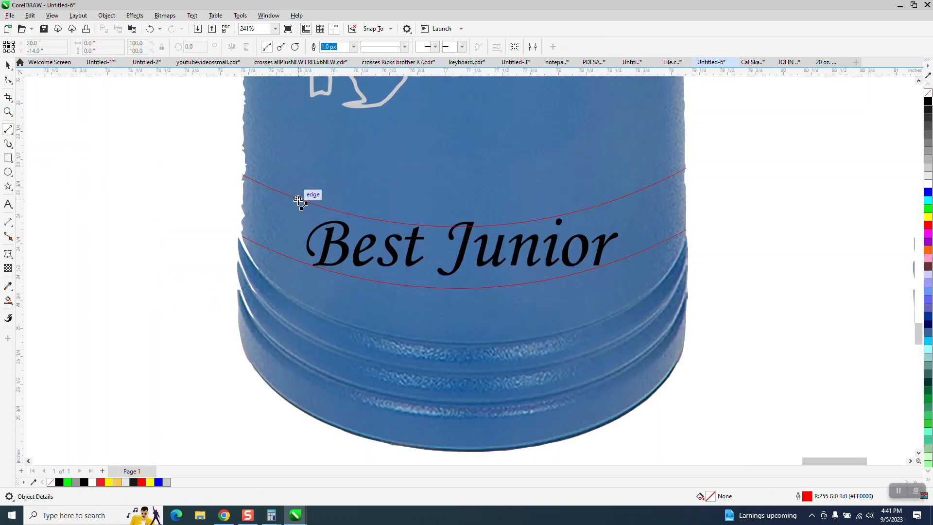
drag(298, 200, 298, 264)
drag(619, 199, 625, 281)
Nudge the Best Junior text 3 inches down and Smart Fill the enclosed band blue
scroll(536, 272, down, 1)
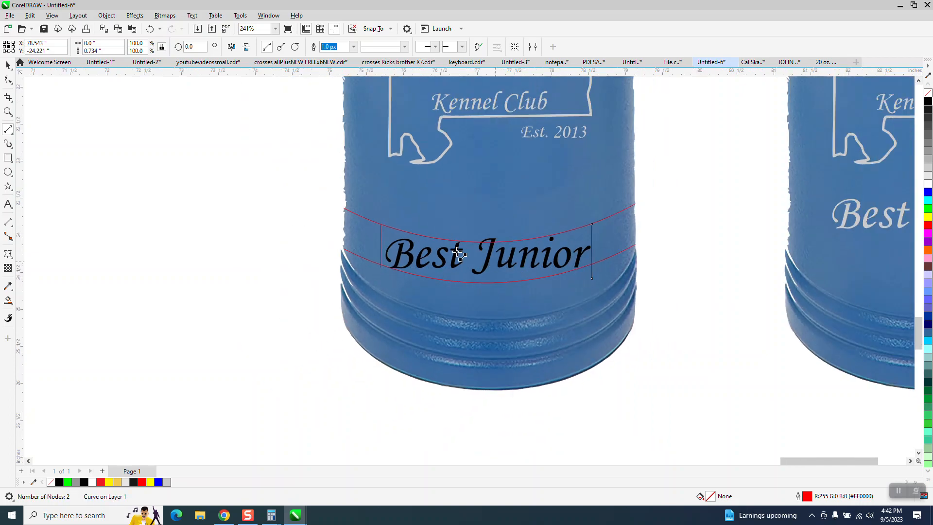
click(7, 65)
scroll(289, 327, down, 1)
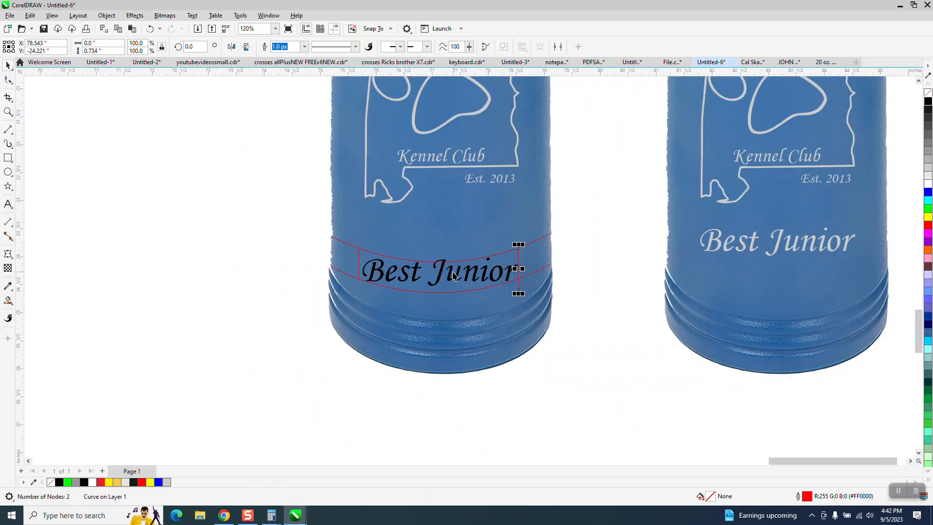
click(443, 273)
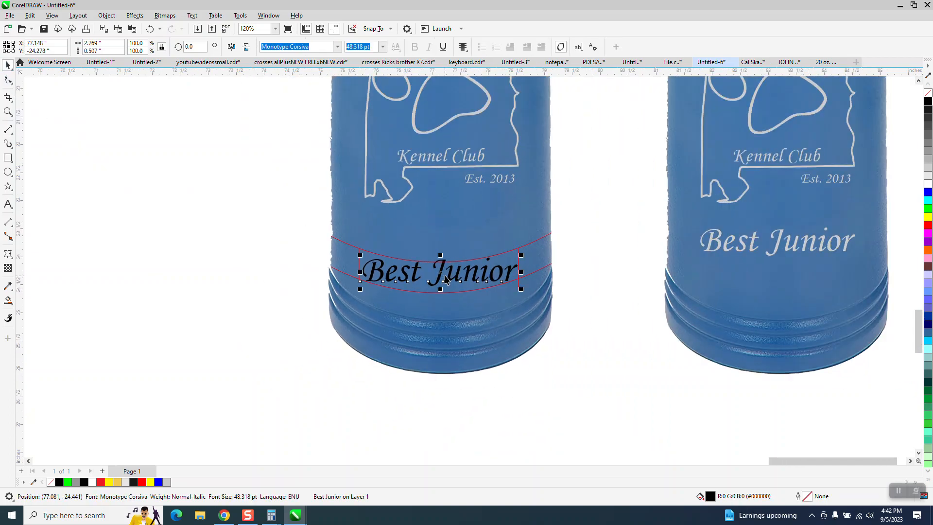
key(Down)
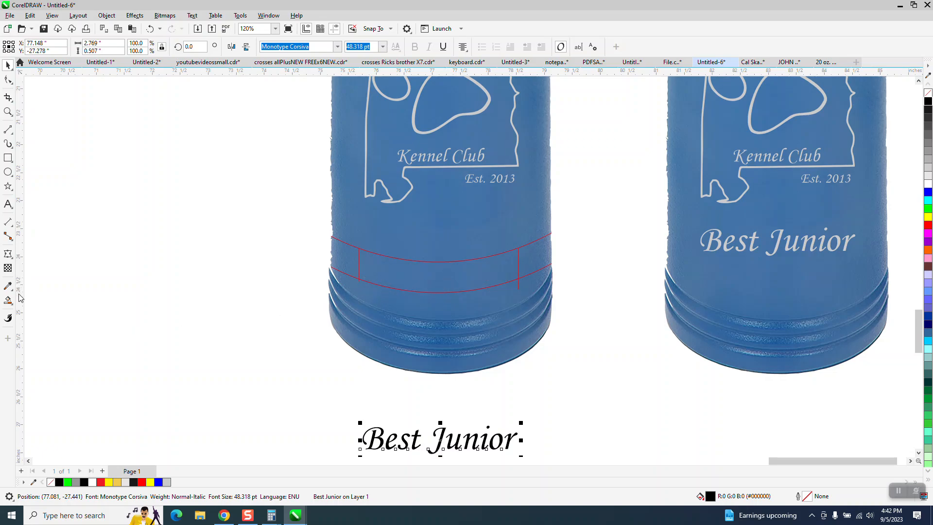
key(s)
click(427, 275)
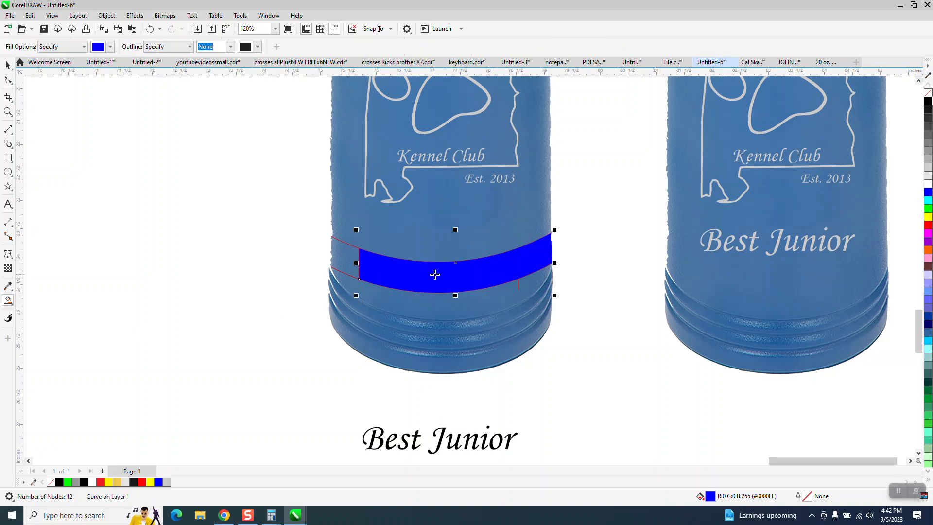
Undo the fill and extend the right divider's top node up onto the upper arc
click(149, 29)
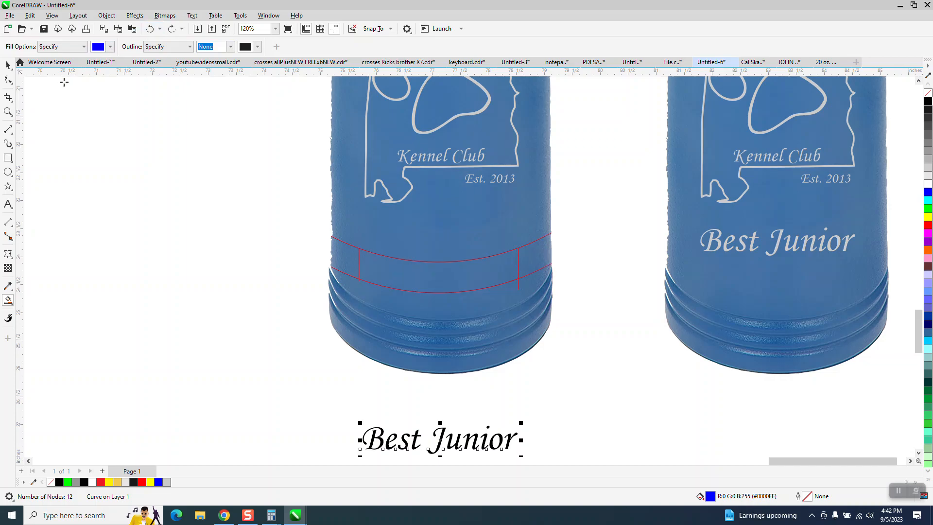
click(11, 114)
drag(507, 214, 566, 298)
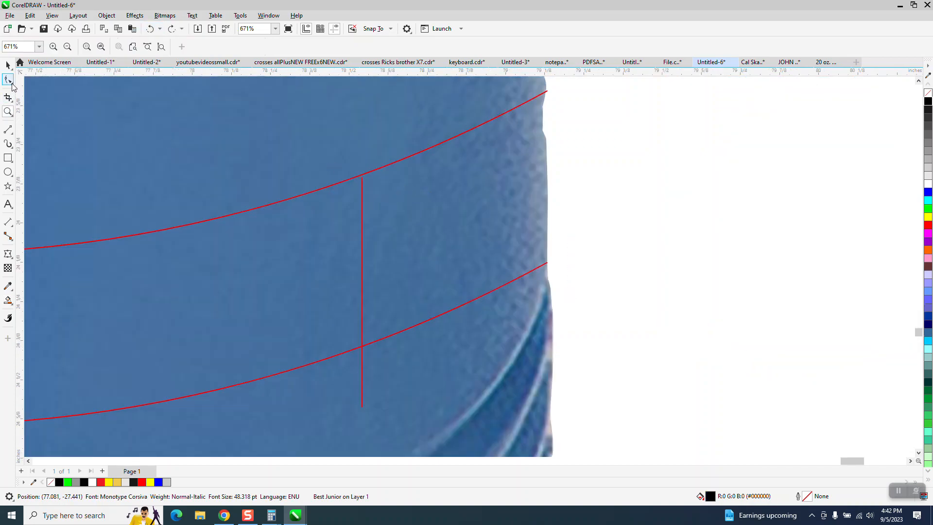
click(13, 83)
click(36, 79)
click(362, 184)
drag(360, 178, 362, 156)
Smart Fill the band between the arcs blue and nudge it left off the tumbler
scroll(386, 183, down, 3)
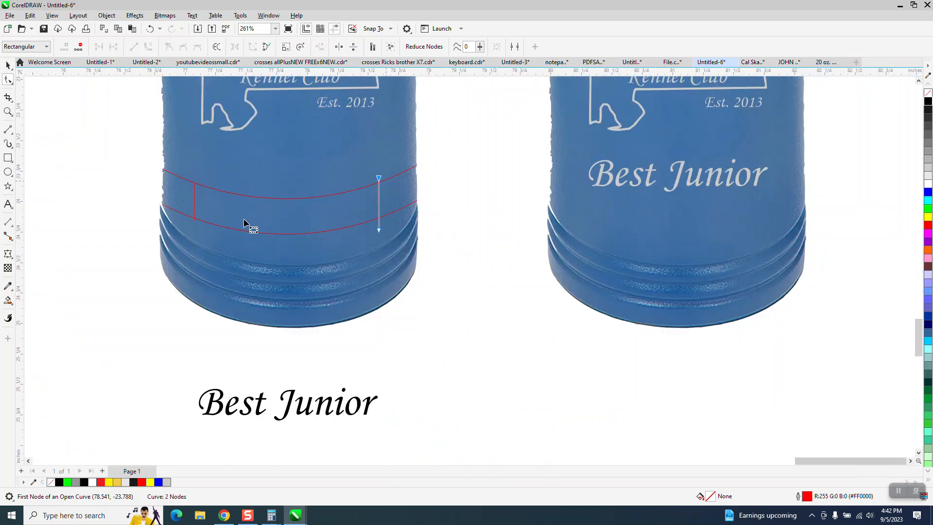
click(8, 300)
click(308, 216)
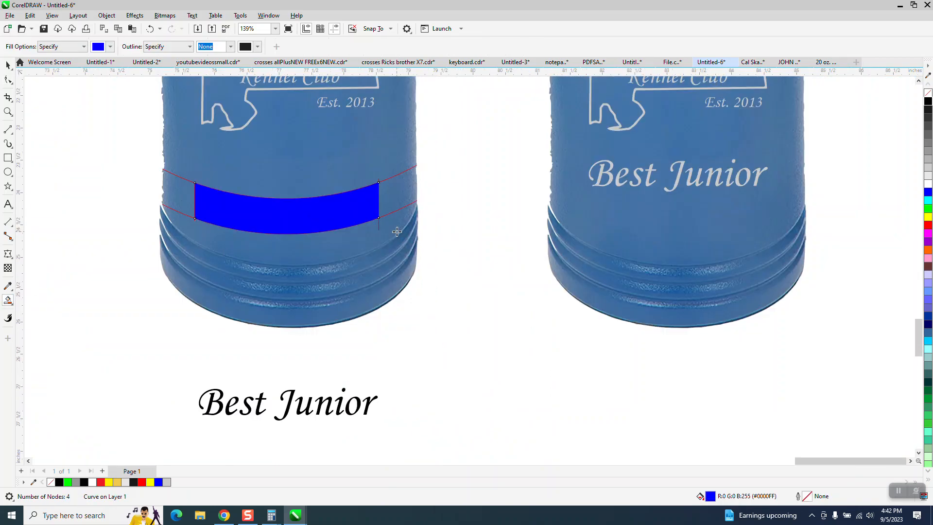
scroll(470, 257, down, 2)
key(Left)
key(Left)
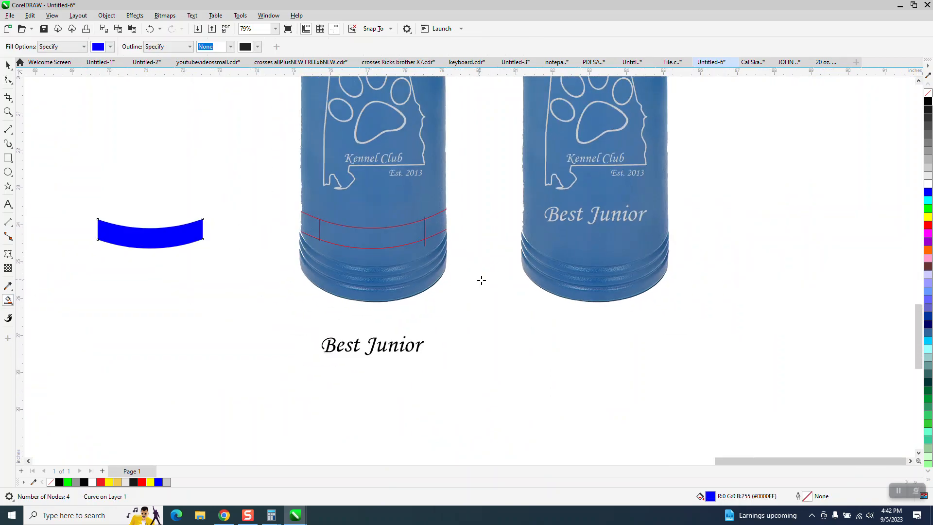
Delete the red arcs and divider guide lines from the tumbler
click(7, 66)
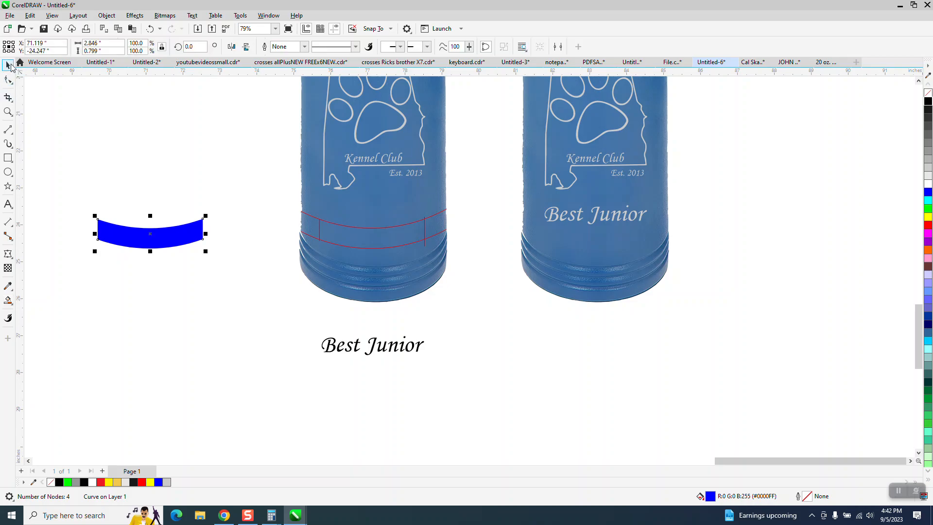
drag(267, 196, 473, 271)
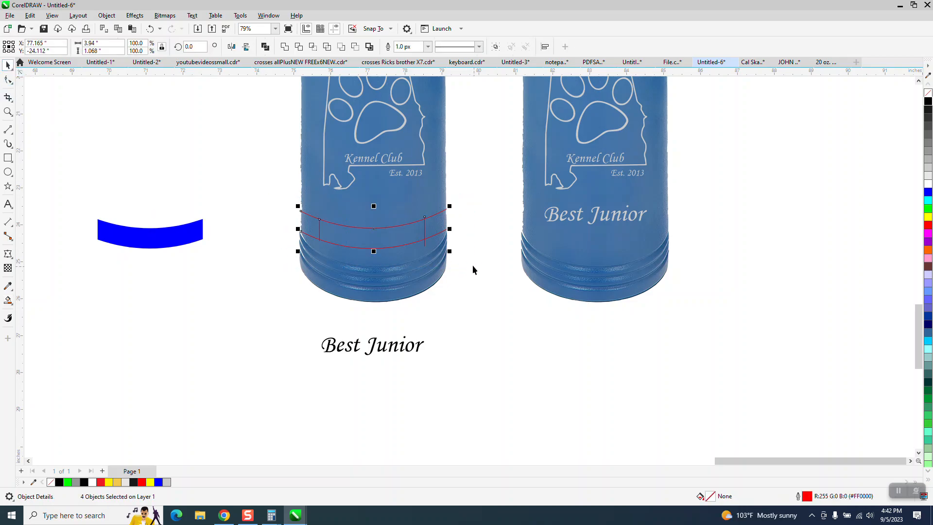
key(Delete)
Give the curved band no fill and a black outline
click(199, 234)
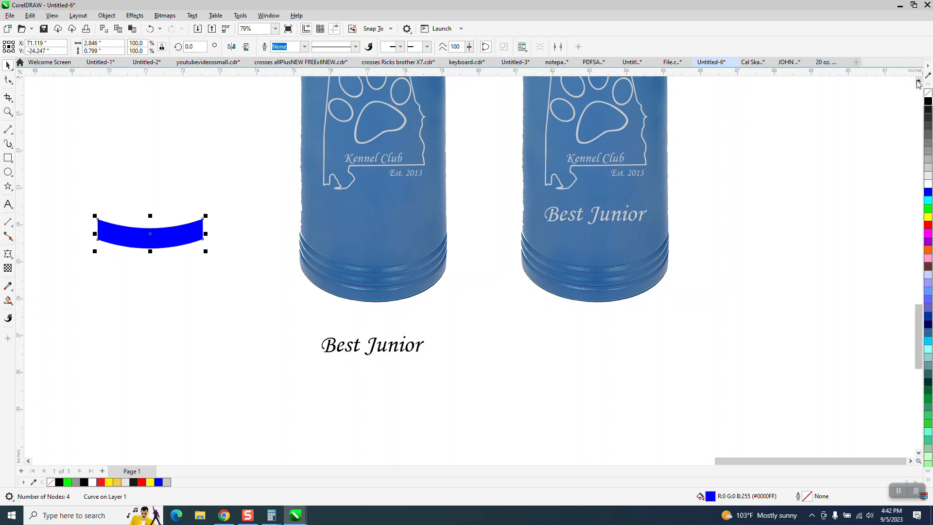
click(927, 93)
right_click(928, 101)
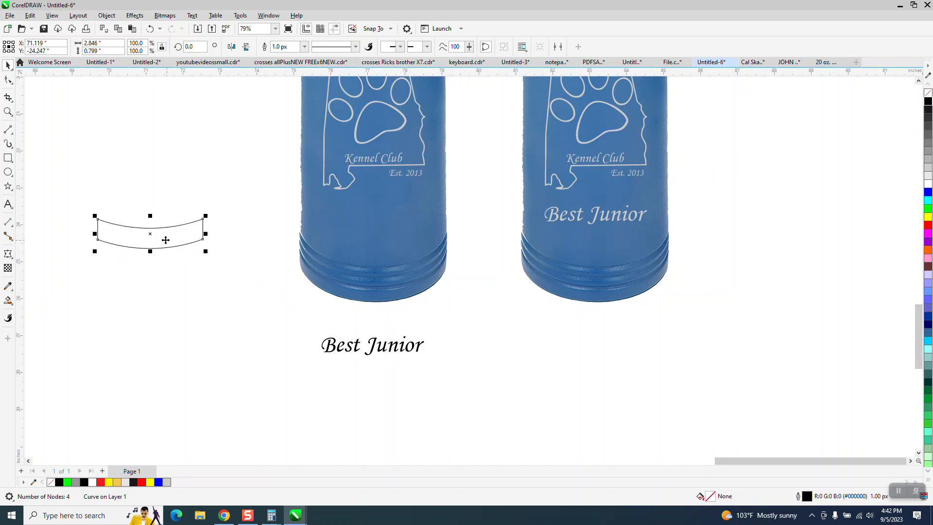
Open the Envelope settings from the Effects menu
click(135, 15)
click(155, 253)
click(156, 253)
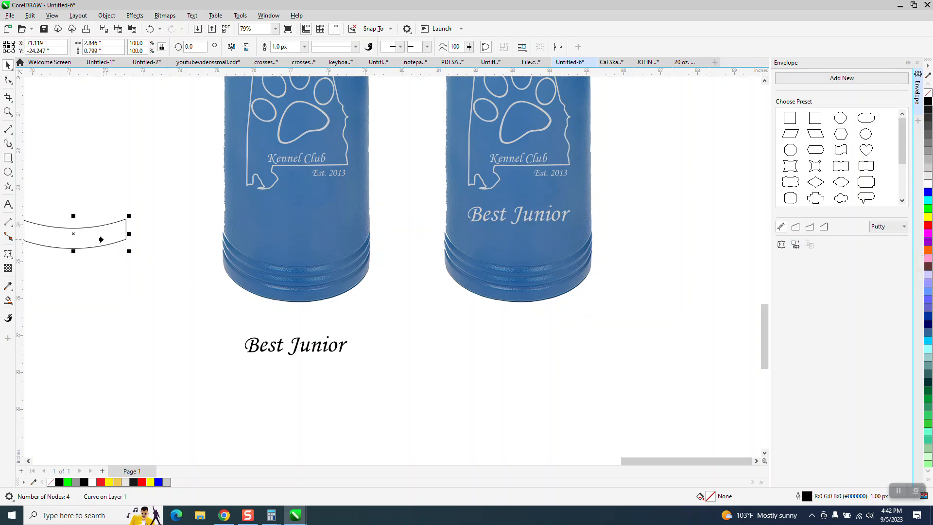
Apply an envelope created from the curved band to the Best Junior text
click(8, 79)
click(276, 350)
click(500, 286)
click(344, 346)
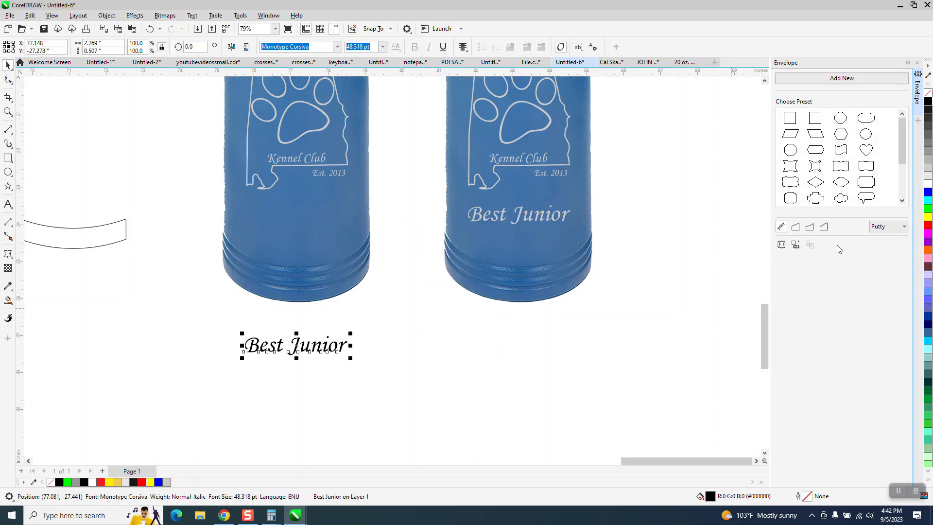
click(781, 244)
click(99, 233)
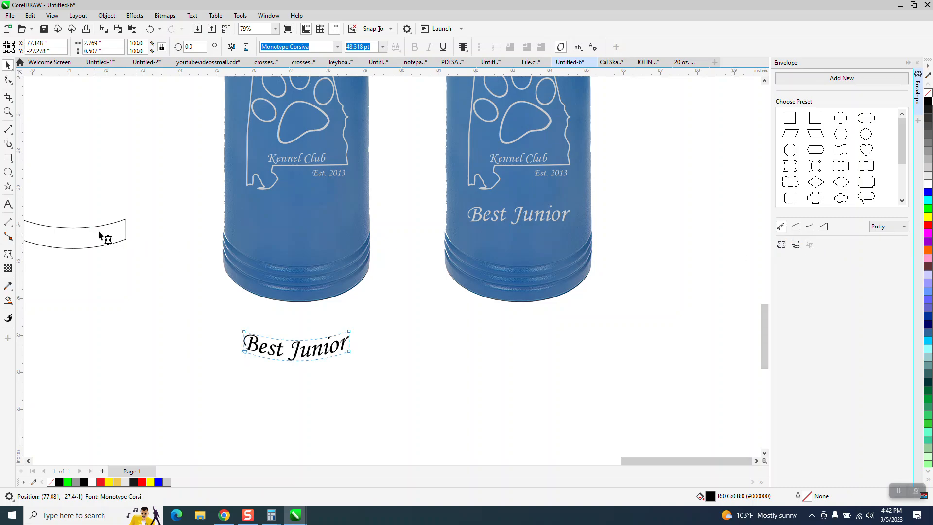
Move the arched Best Junior text onto the left tumbler's lower body
click(7, 67)
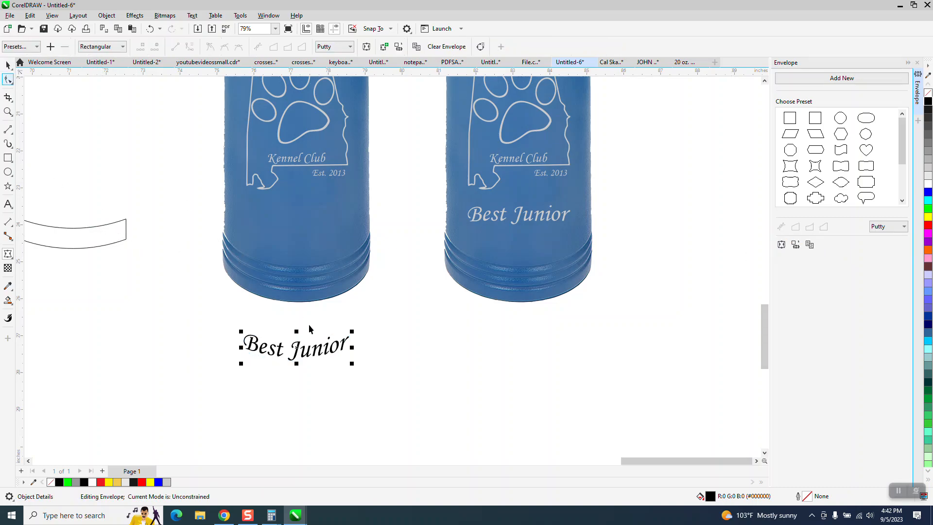
drag(297, 346, 302, 230)
click(393, 316)
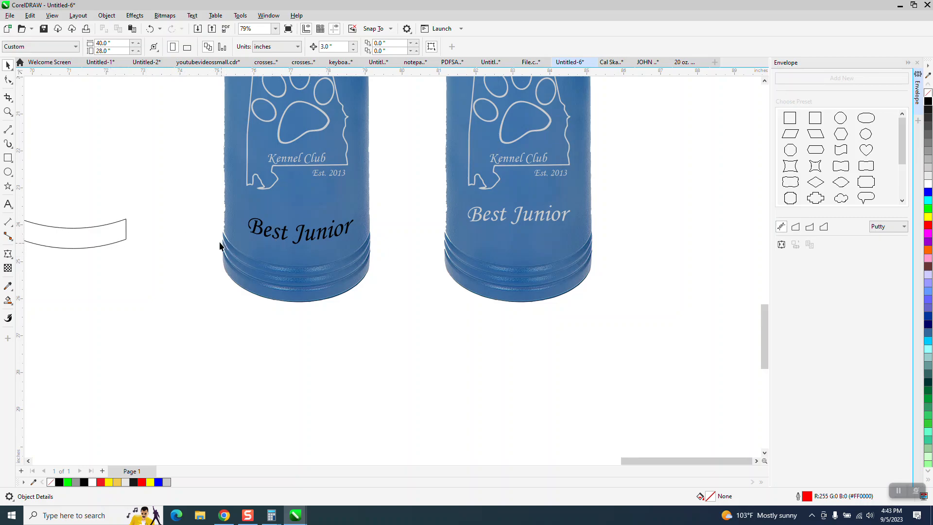
Cancel the document defaults prompt and colour the arched Best Junior text white
scroll(298, 245, down, 1)
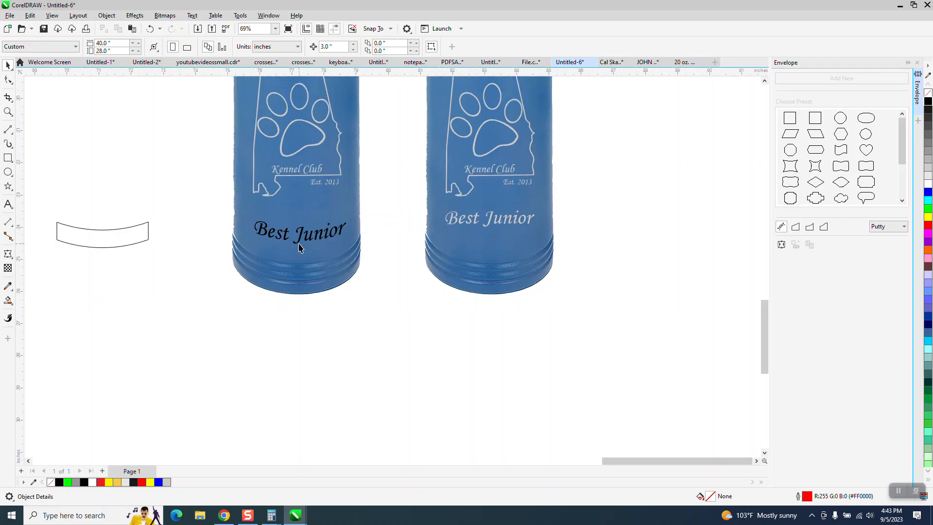
click(928, 185)
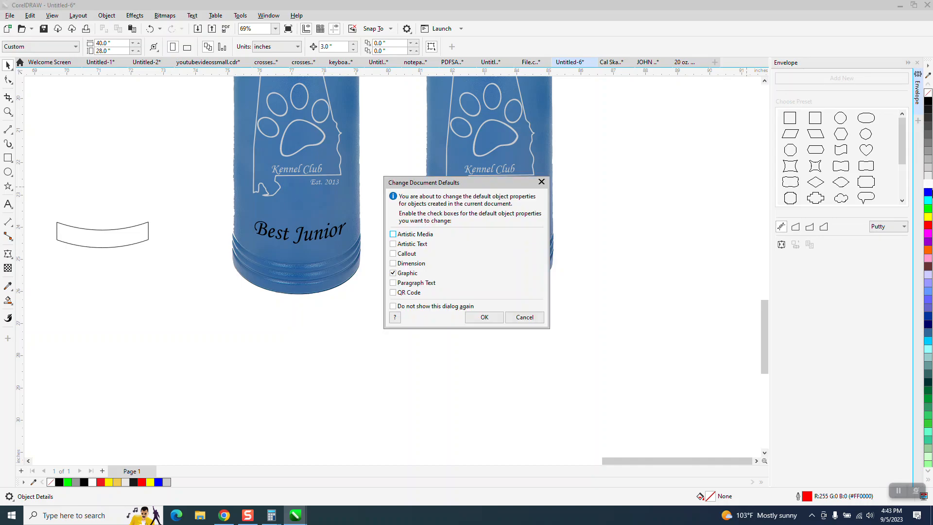
click(529, 319)
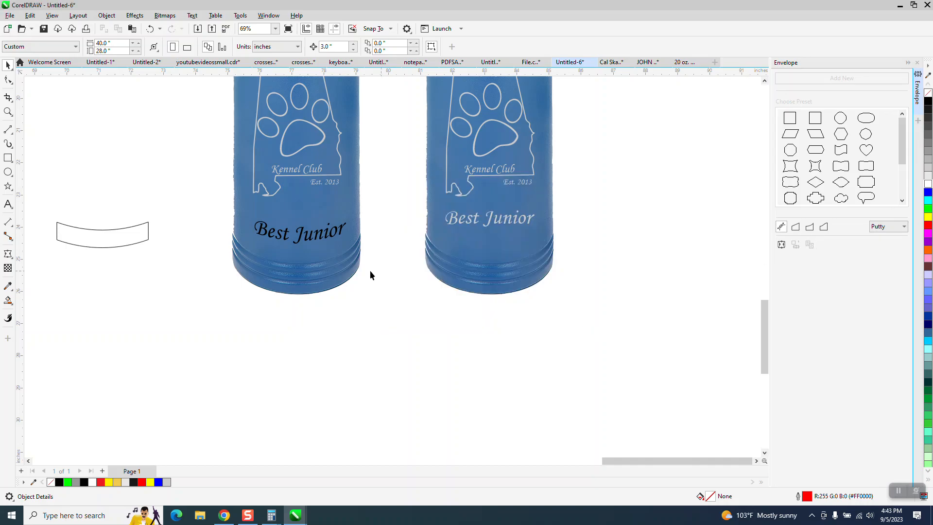
click(326, 243)
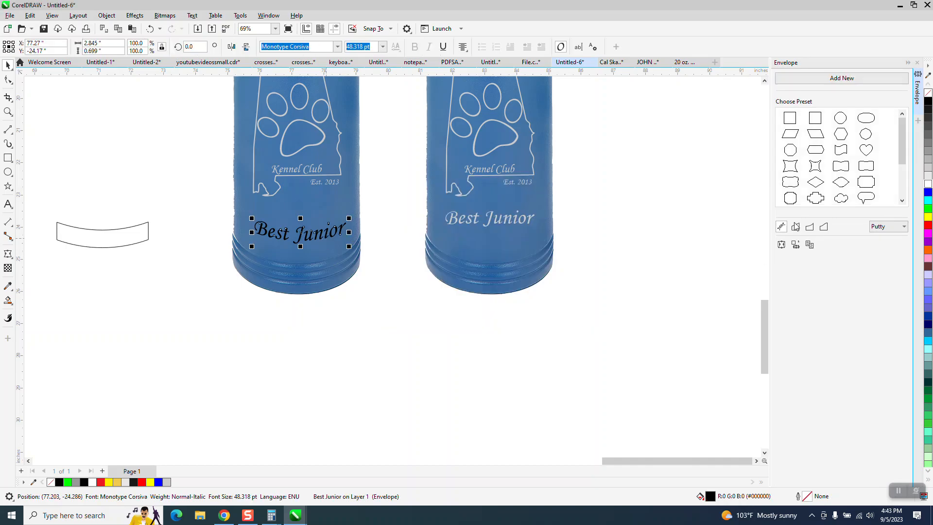
click(928, 185)
Select the paw-print logo on the left tumbler
scroll(381, 285, down, 1)
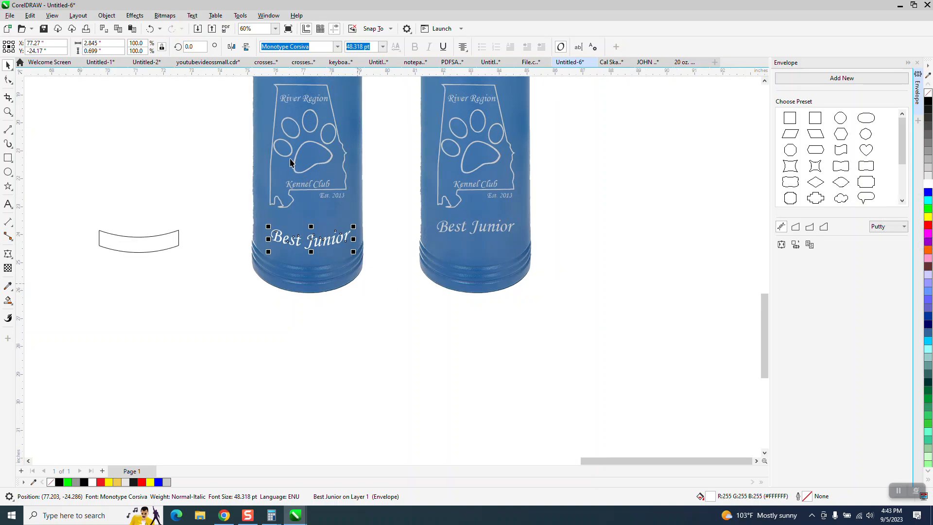
scroll(261, 151, down, 1)
drag(246, 92, 372, 218)
Make the left tumbler's paw-print logo pure white and zoom in on the lettering
click(928, 186)
click(9, 113)
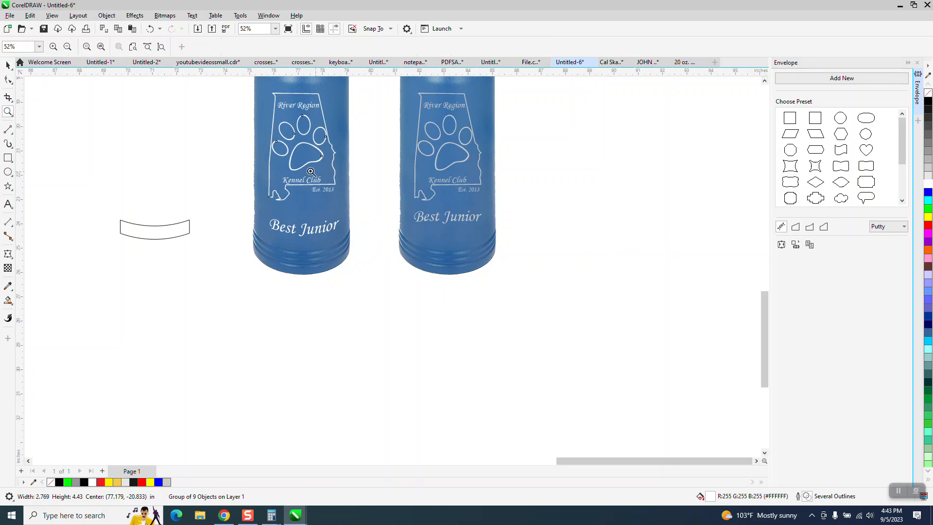
drag(437, 268, 437, 268)
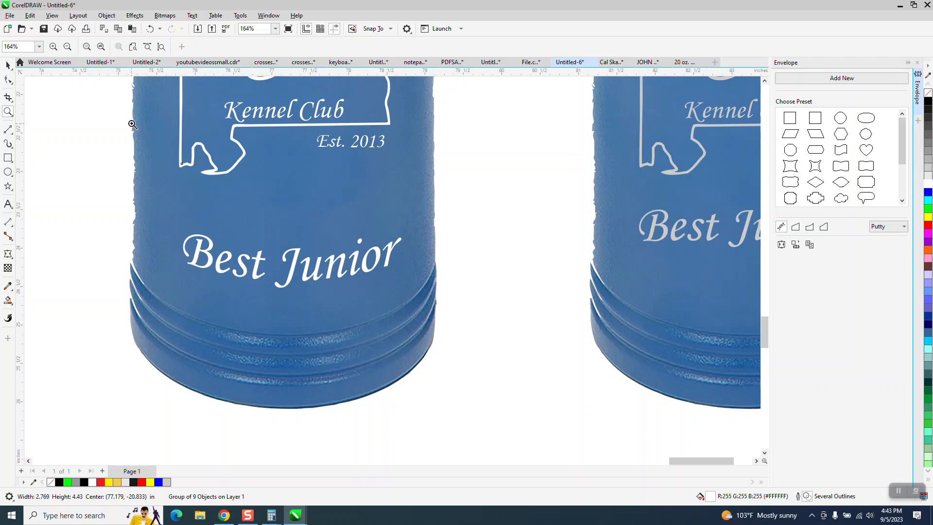
Zoom in closely on the tumbler's edge and pick the Smooth tool
scroll(128, 248, down, 3)
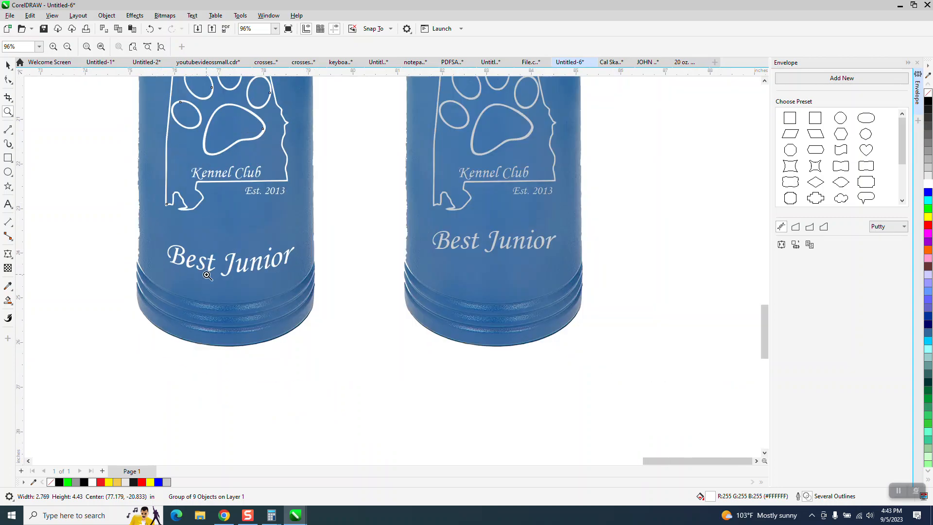
drag(188, 274, 197, 282)
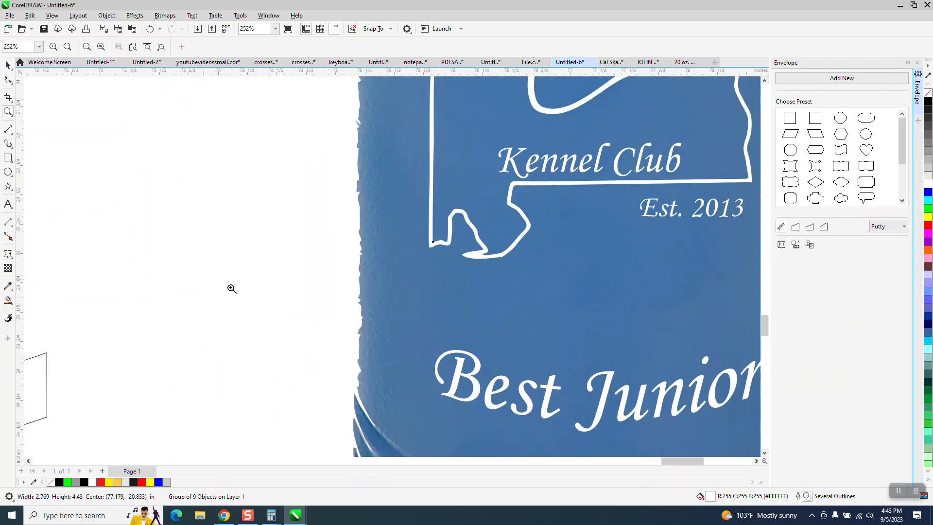
scroll(361, 332, down, 1)
click(10, 83)
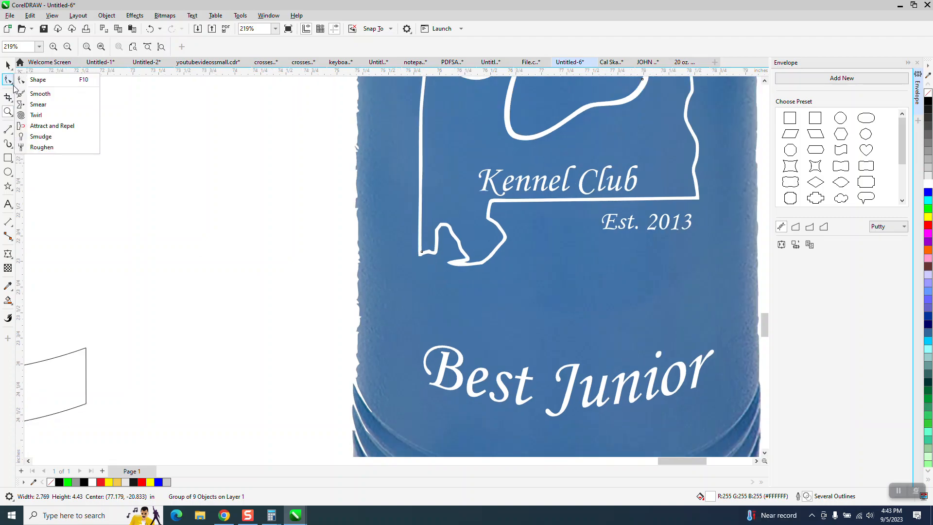
click(40, 93)
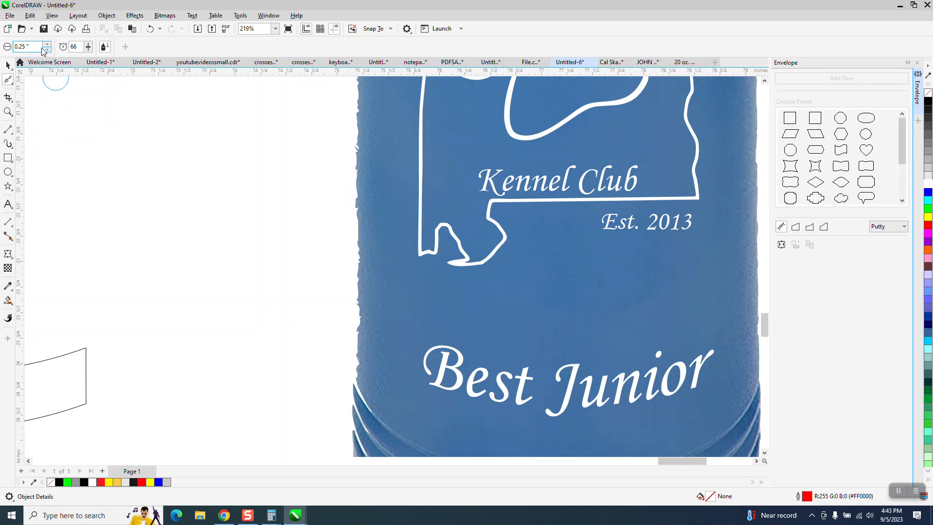
Set the Smooth brush nib size to 1.0 inch, then zoom in on the left tumbler
text(1)
key(Return)
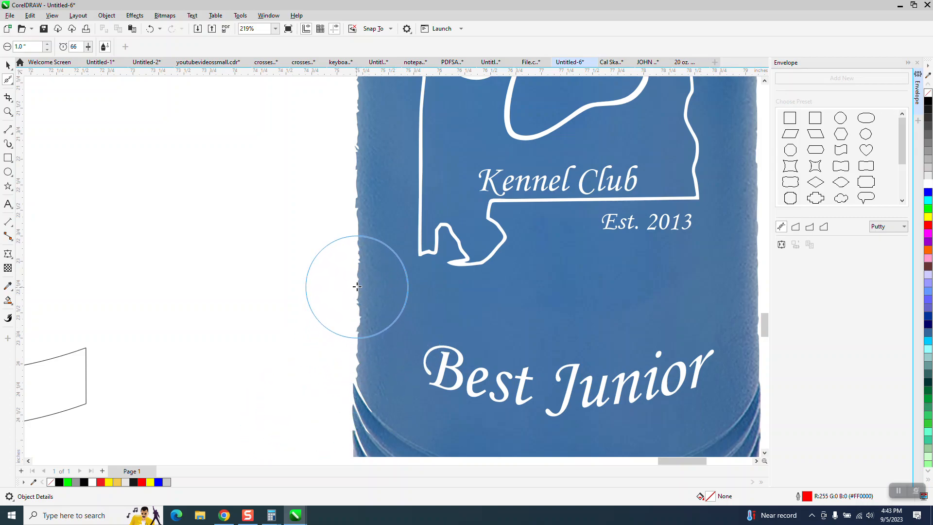
scroll(292, 275, down, 5)
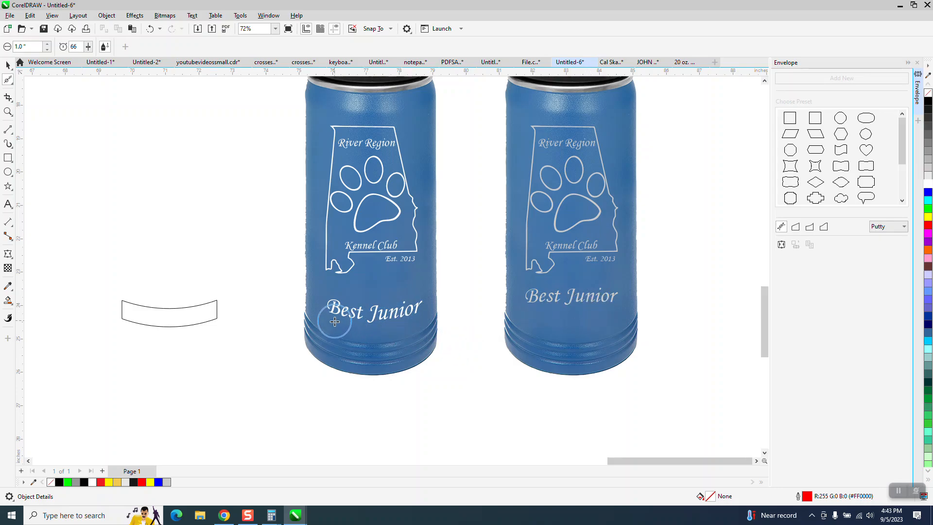
click(8, 112)
drag(254, 115, 491, 378)
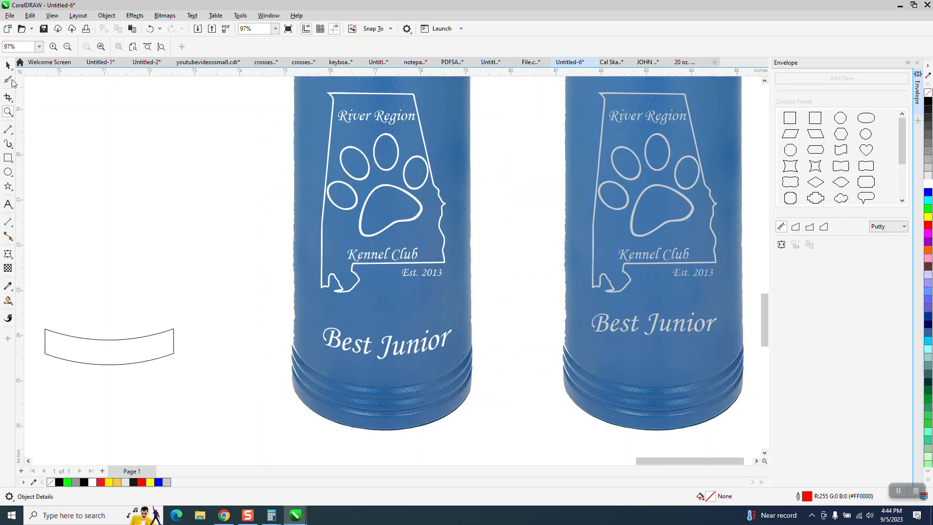
Raise the Best Junior text to sit just below the paw-print logo
click(6, 65)
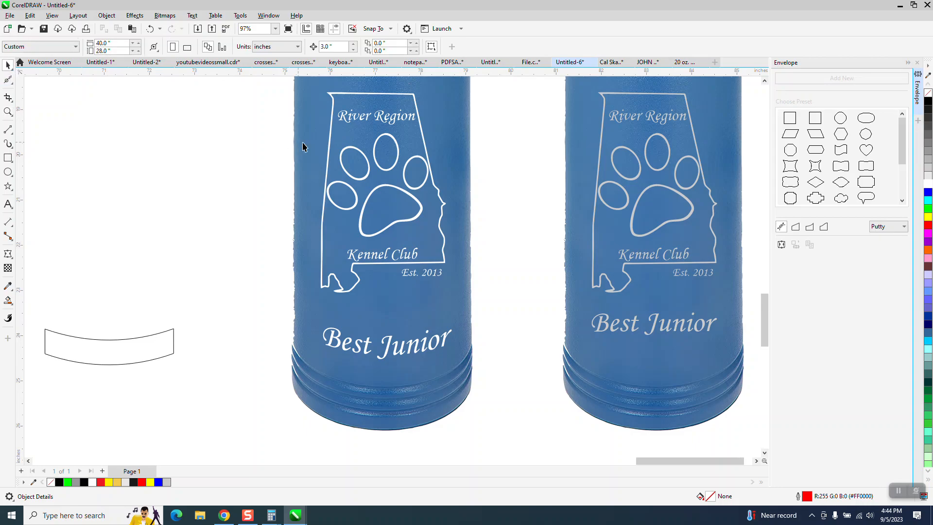
click(363, 161)
click(368, 164)
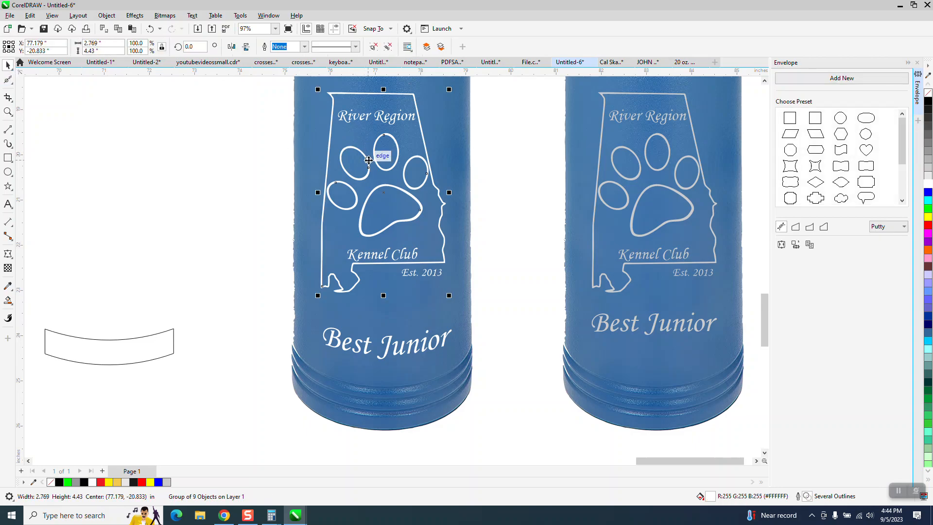
drag(392, 343, 394, 319)
drag(388, 315, 388, 315)
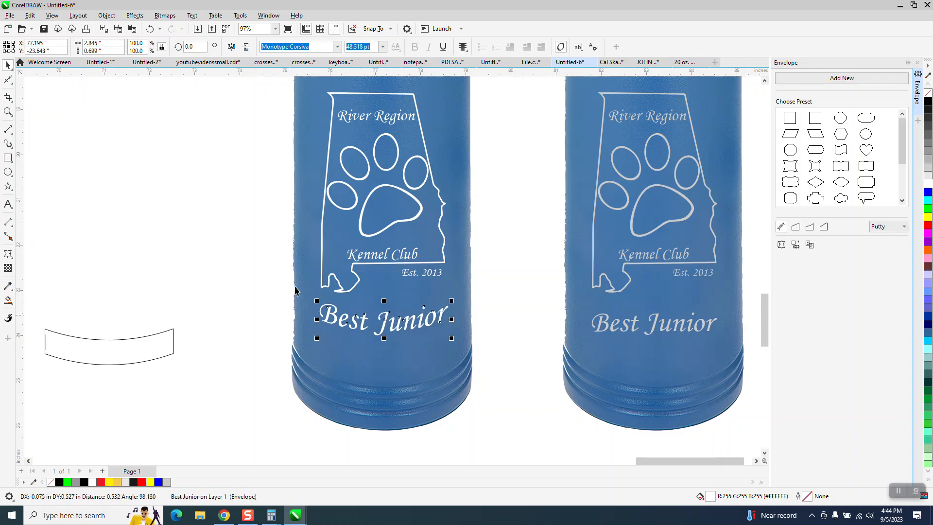
Group the logo and Best Junior text with Ctrl+G
scroll(187, 257, down, 1)
drag(254, 124, 411, 345)
key(ctrl+g)
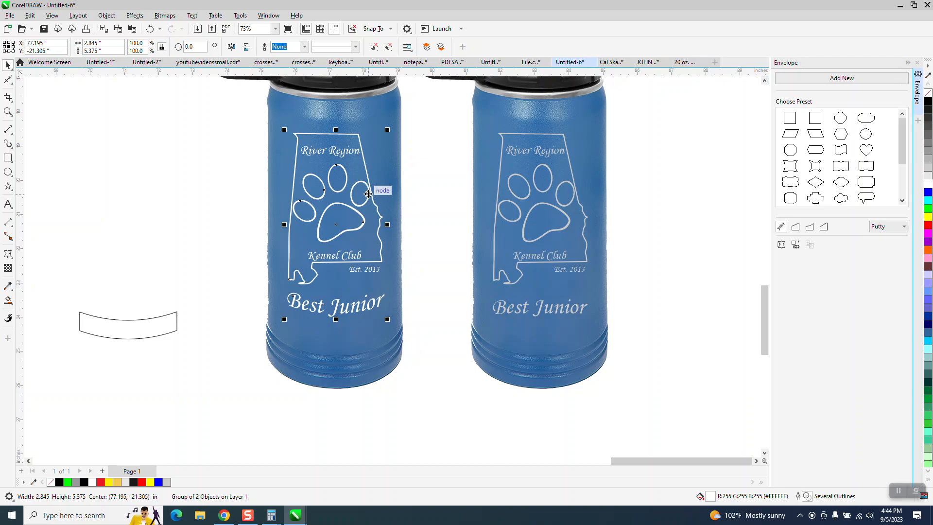
Shrink the logo-and-text group slightly and move it higher on the tumbler body
drag(390, 128, 377, 154)
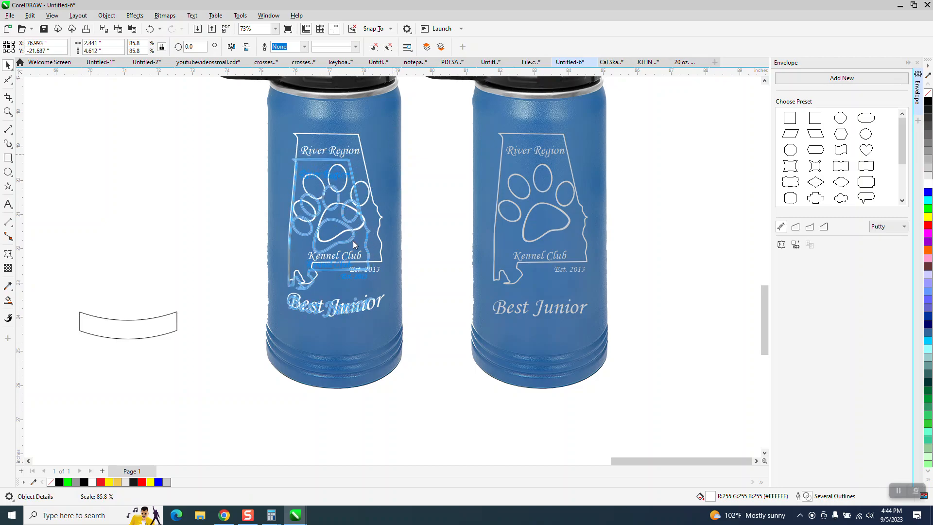
drag(338, 235, 343, 223)
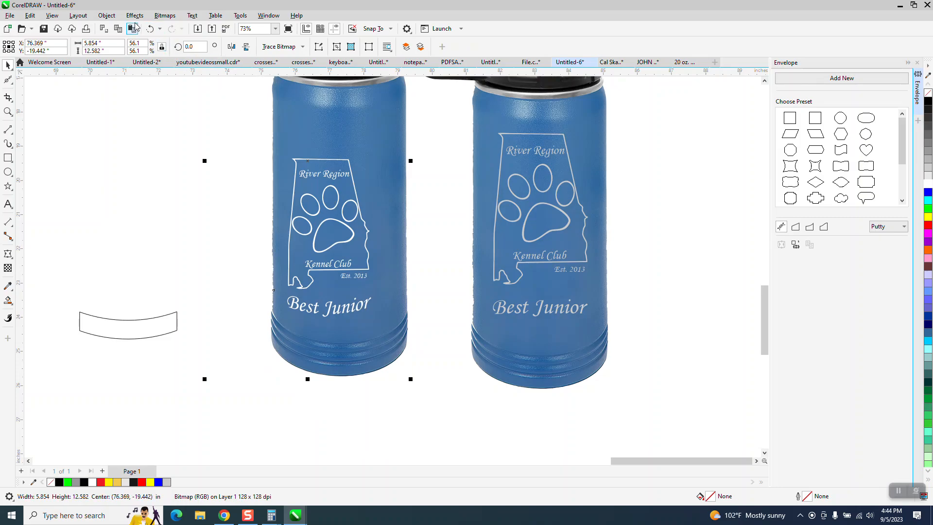
click(149, 29)
click(367, 252)
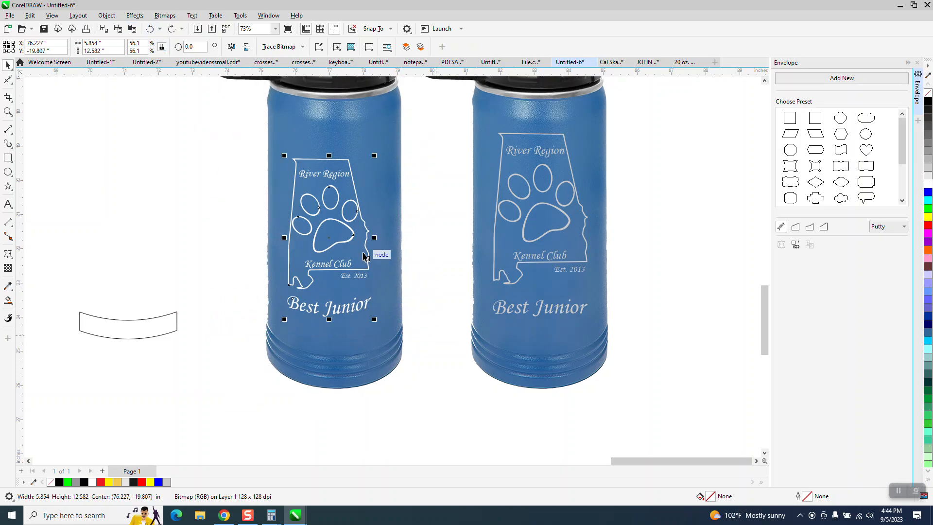
drag(335, 242, 338, 224)
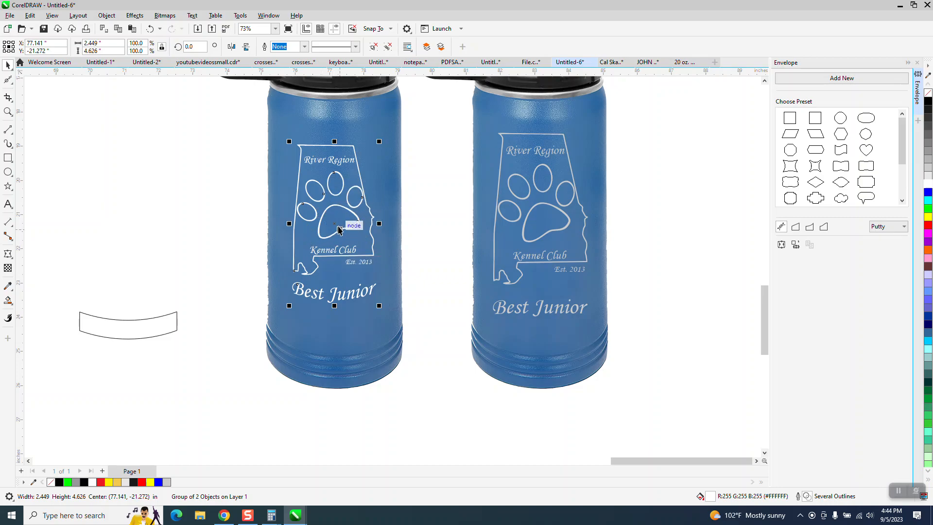
click(223, 220)
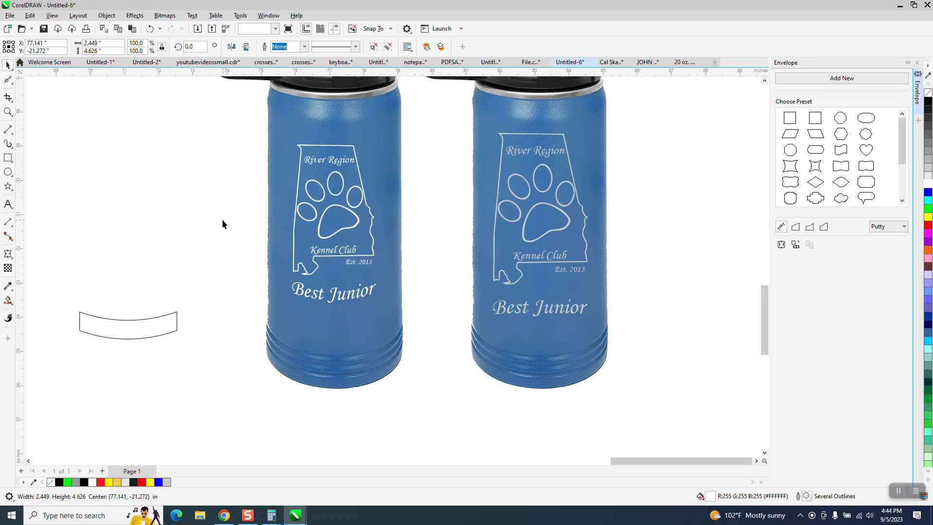
click(7, 112)
drag(228, 131, 459, 342)
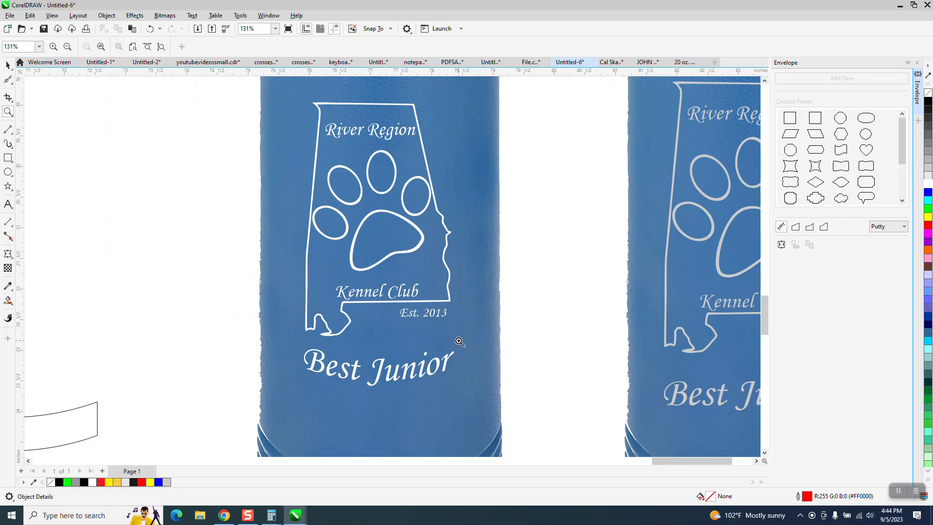
scroll(397, 243, down, 1)
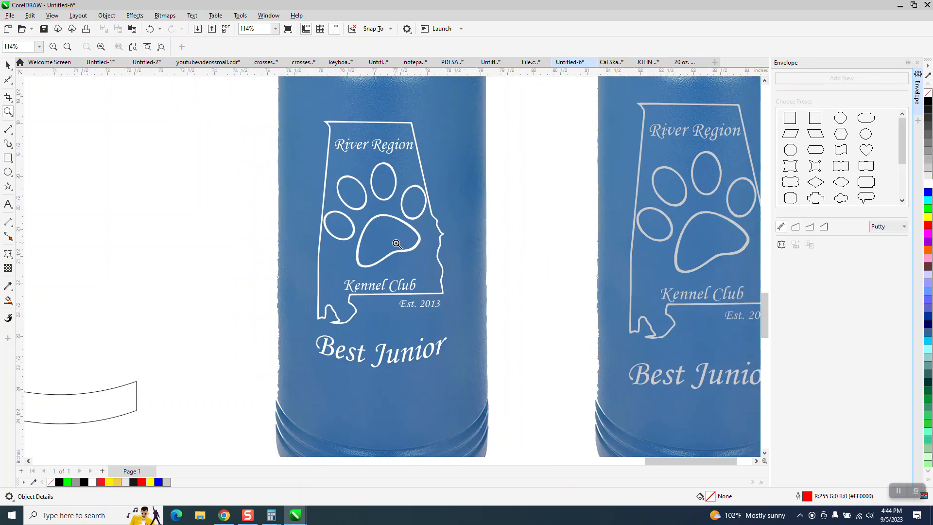
scroll(397, 243, down, 1)
scroll(395, 243, down, 1)
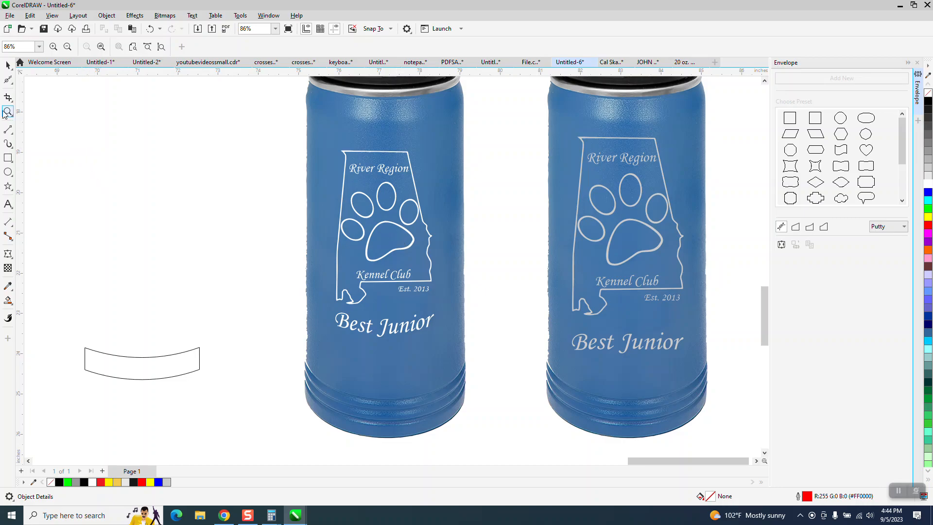
drag(295, 207, 437, 264)
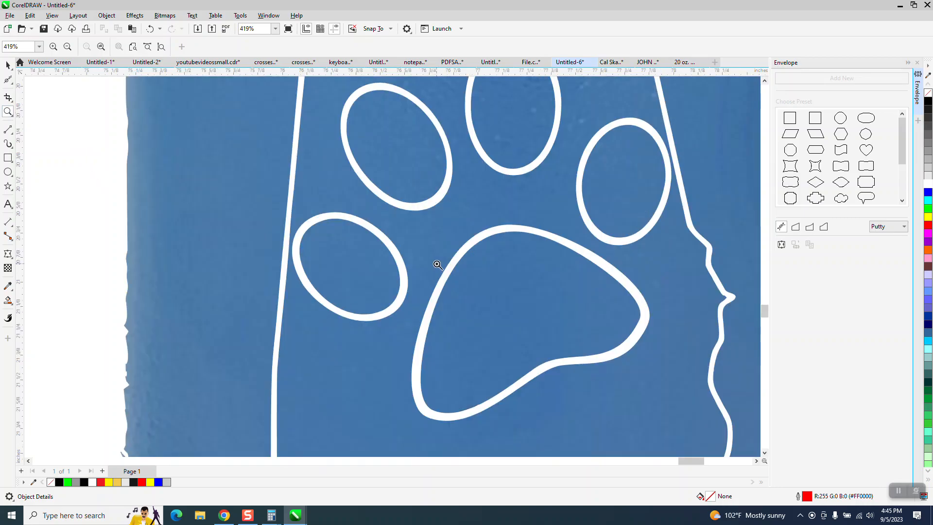
scroll(292, 246, down, 3)
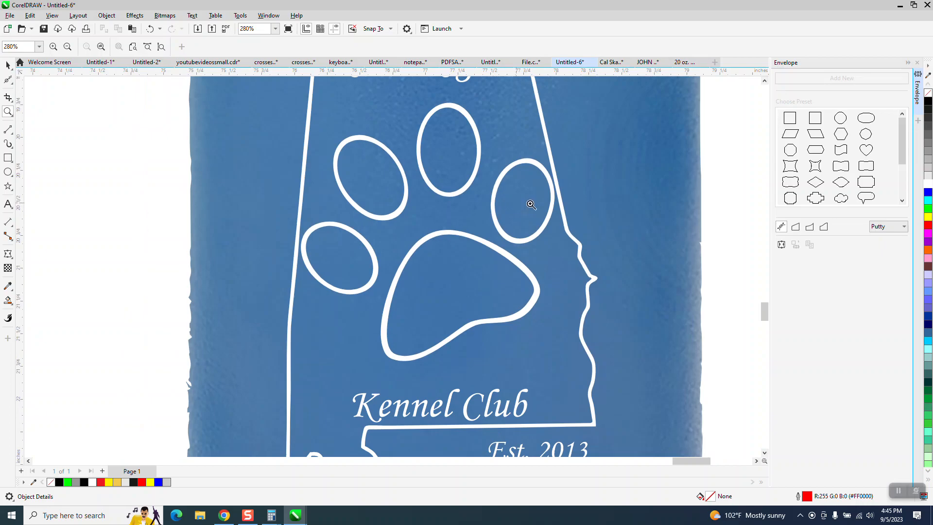
scroll(555, 194, down, 1)
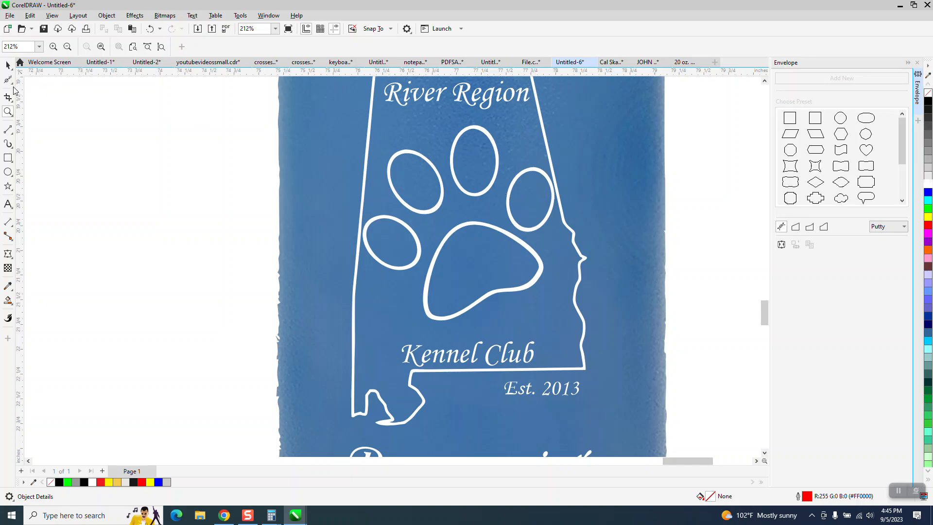
click(8, 111)
drag(305, 196, 414, 263)
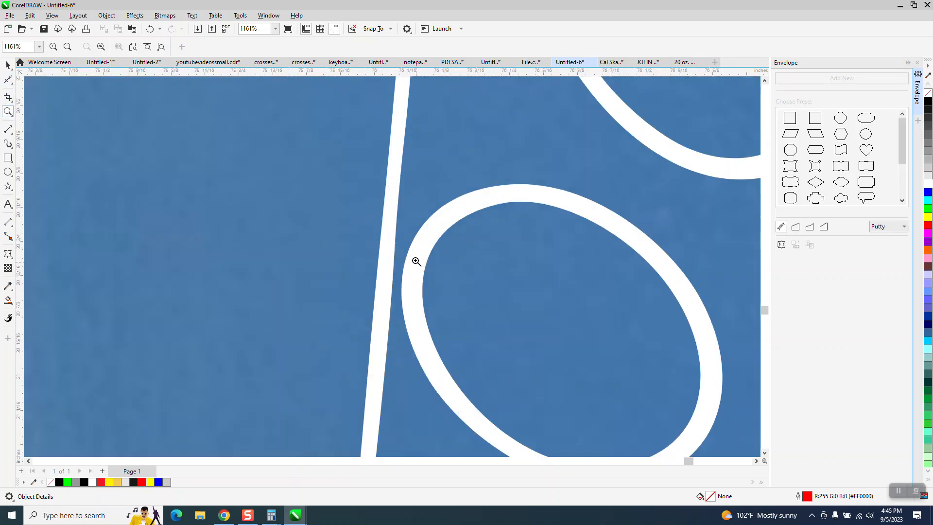
click(13, 85)
click(33, 81)
scroll(389, 214, down, 2)
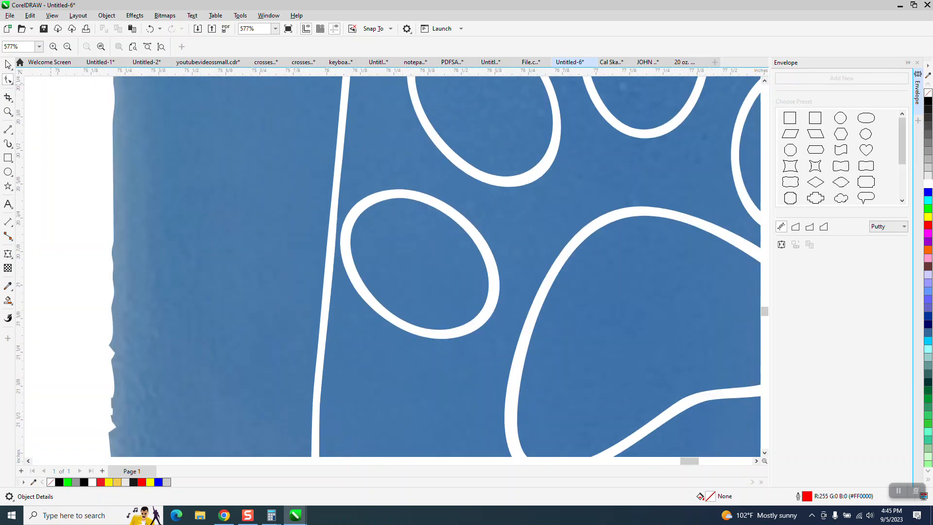
key(space)
scroll(362, 265, down, 2)
Ungroup the left toe pad's two-object group into separate outlines
click(403, 248)
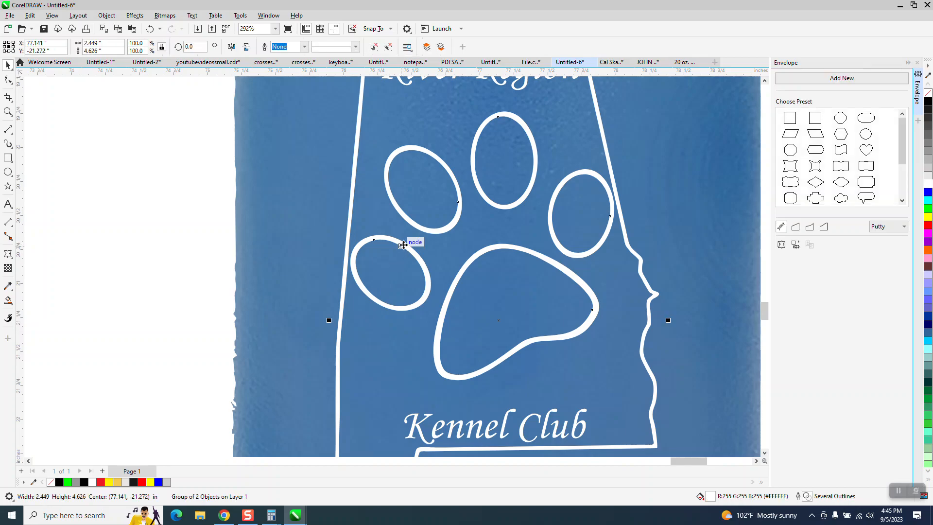
click(106, 15)
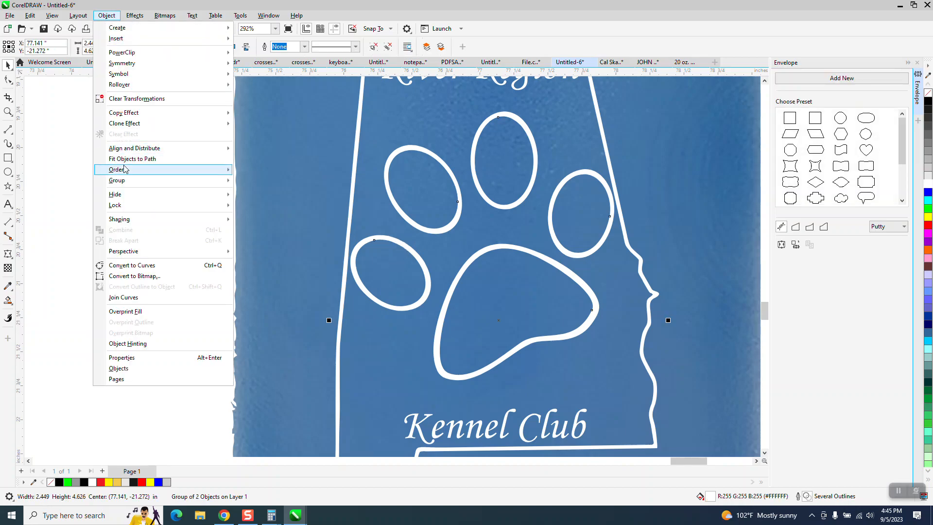
mouse_move(208, 184)
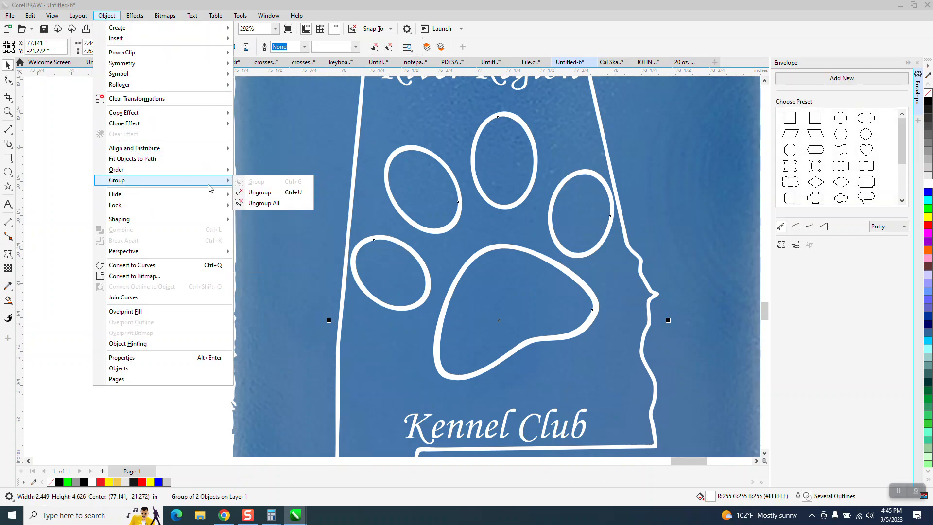
click(260, 193)
key(F10)
key(Escape)
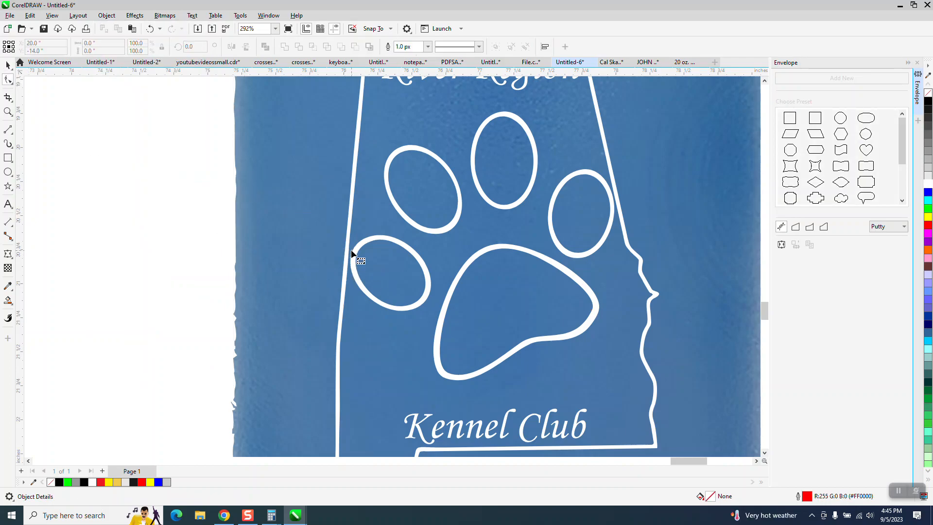
Zoom in on the toe pads and the paw's right edge to check the outlines
click(7, 111)
drag(258, 196, 503, 327)
click(8, 80)
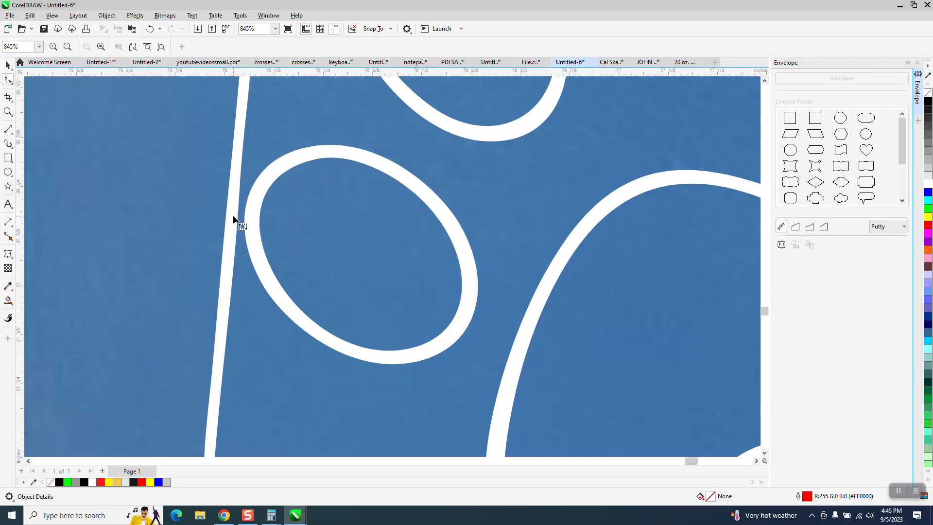
scroll(221, 206, down, 4)
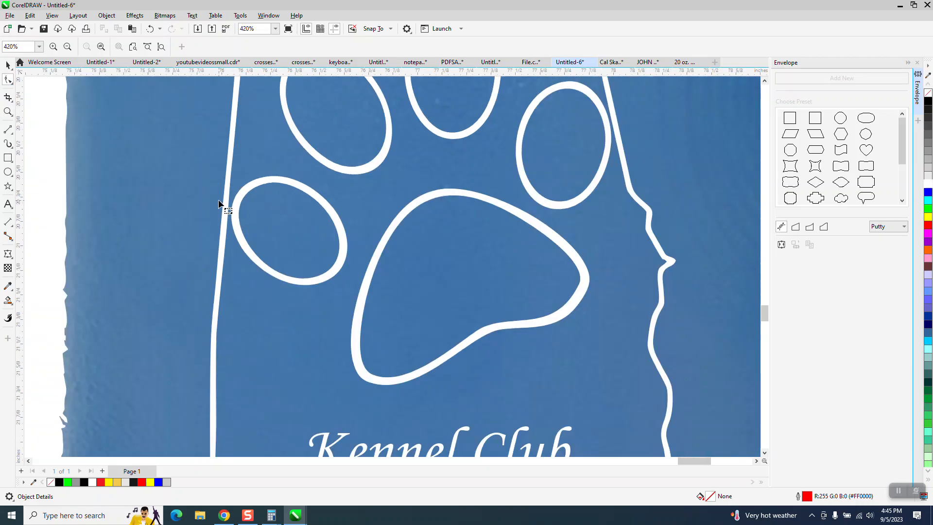
scroll(219, 199, down, 3)
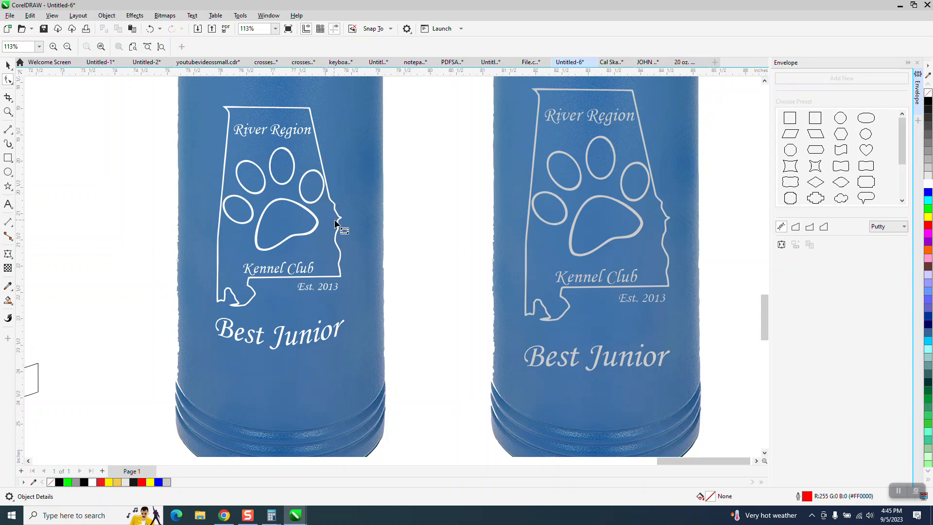
click(8, 112)
drag(312, 170, 372, 224)
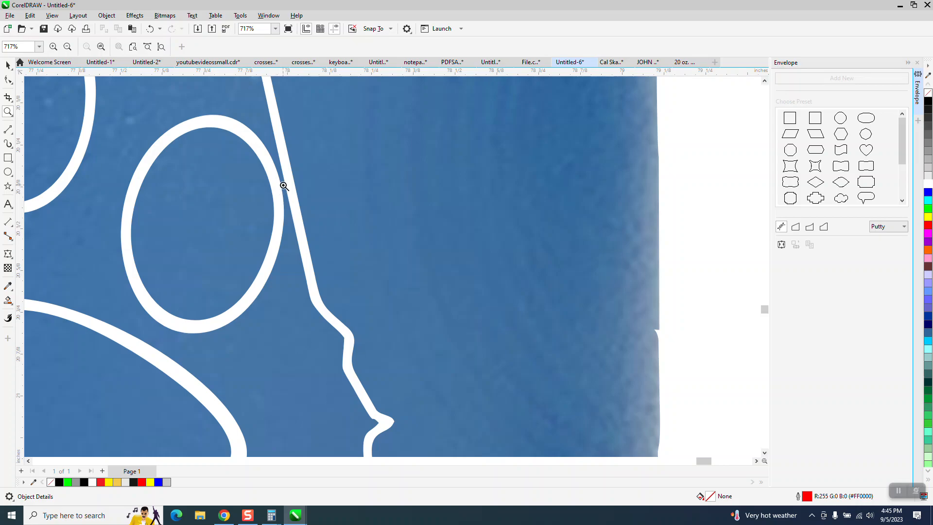
scroll(284, 184, down, 5)
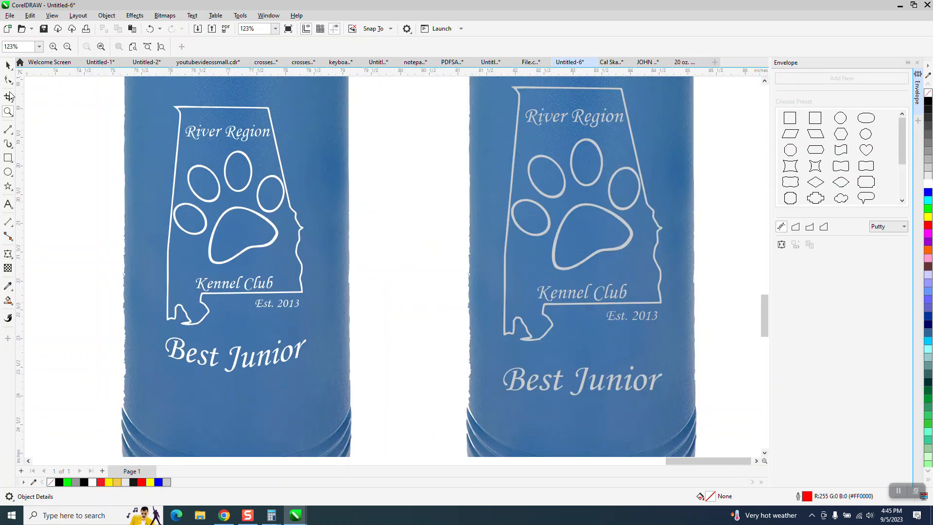
Nudge the paw-print logo group left off the left tumbler onto the blank page
click(8, 64)
click(267, 116)
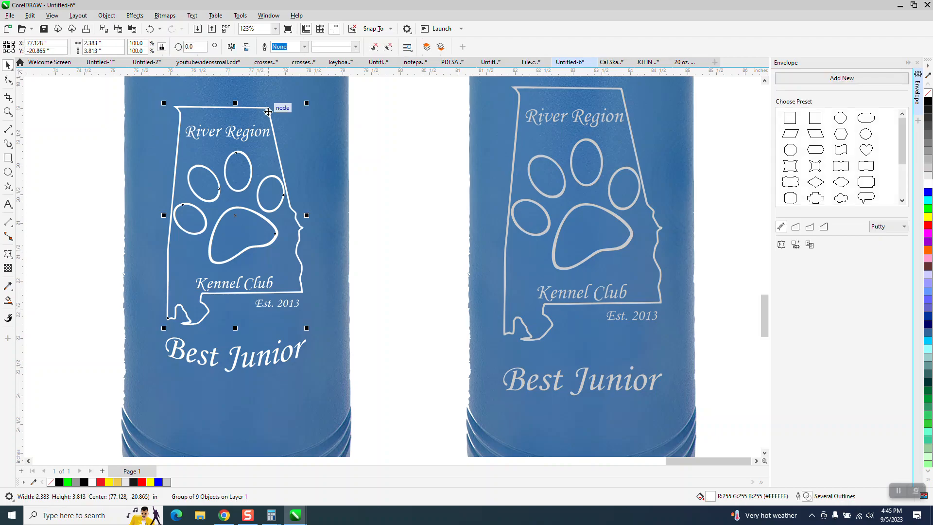
scroll(356, 141, down, 2)
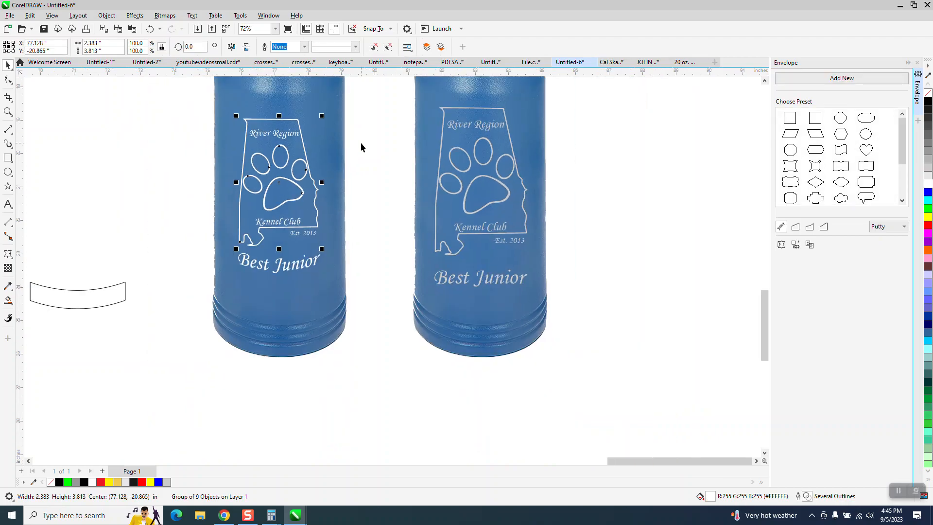
key(Left)
key(Left)
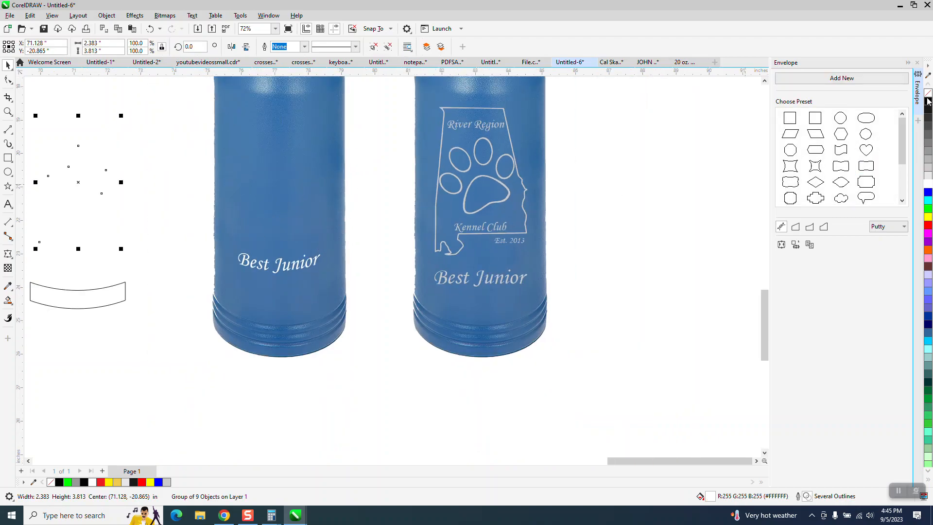
Make the logo's outlines black and zoom in on the moved logo
right_click(928, 101)
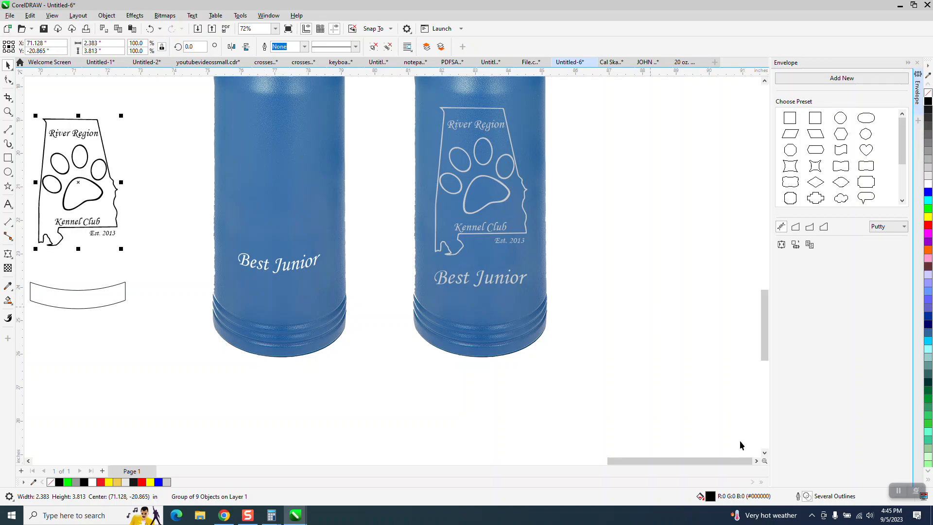
click(8, 112)
drag(29, 111, 213, 271)
click(9, 81)
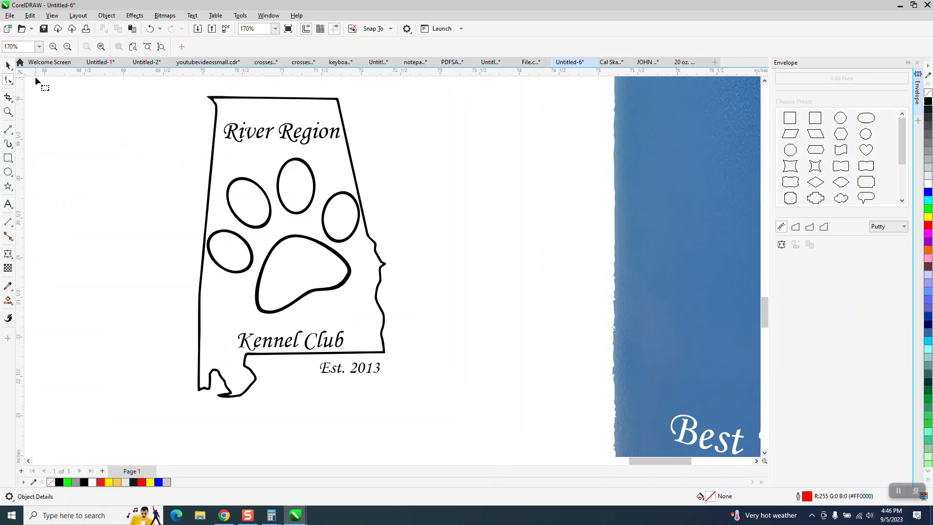
Ungroup the logo into its nine objects and select the Alabama state outline
click(8, 66)
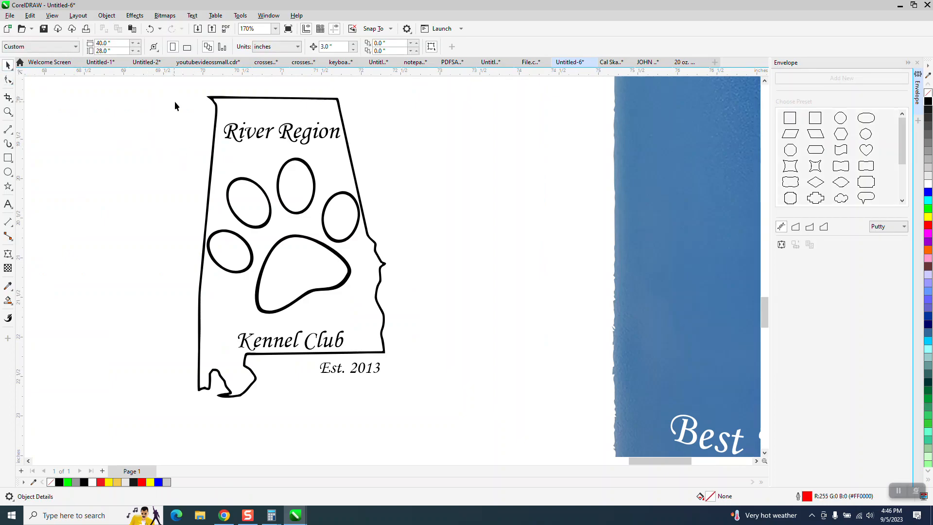
click(211, 100)
click(107, 15)
mouse_move(135, 183)
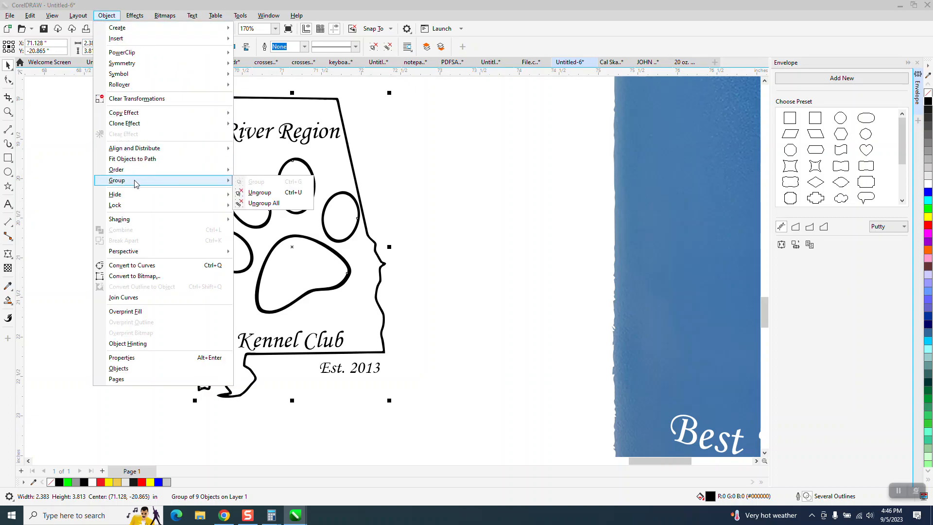
click(253, 192)
click(207, 183)
click(209, 183)
Try smoothing and node edits on the state outline's left edge, then undo the change
drag(165, 100, 309, 375)
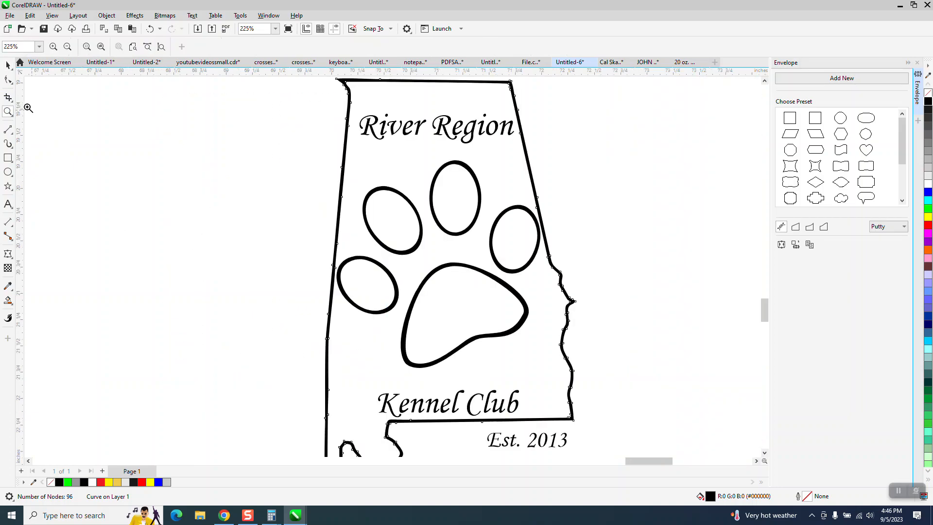
click(12, 86)
click(42, 94)
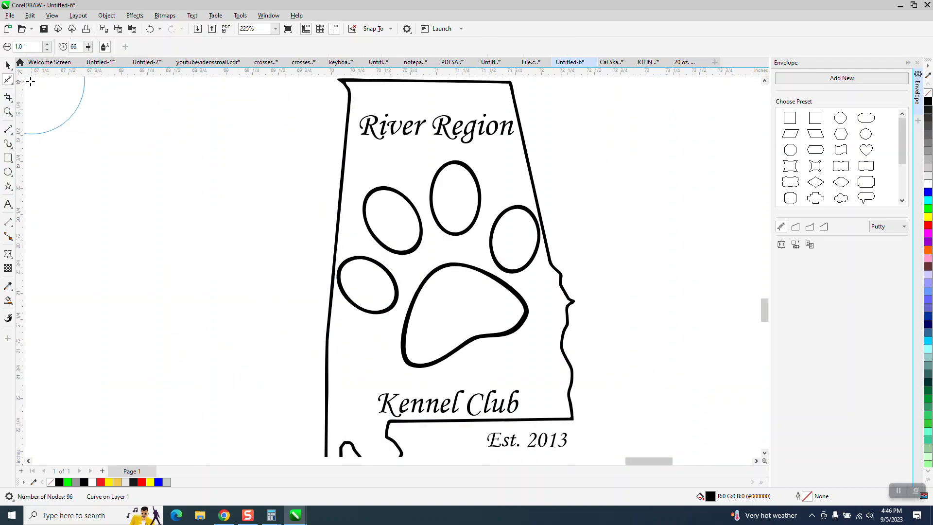
click(14, 87)
click(38, 79)
drag(294, 204, 323, 339)
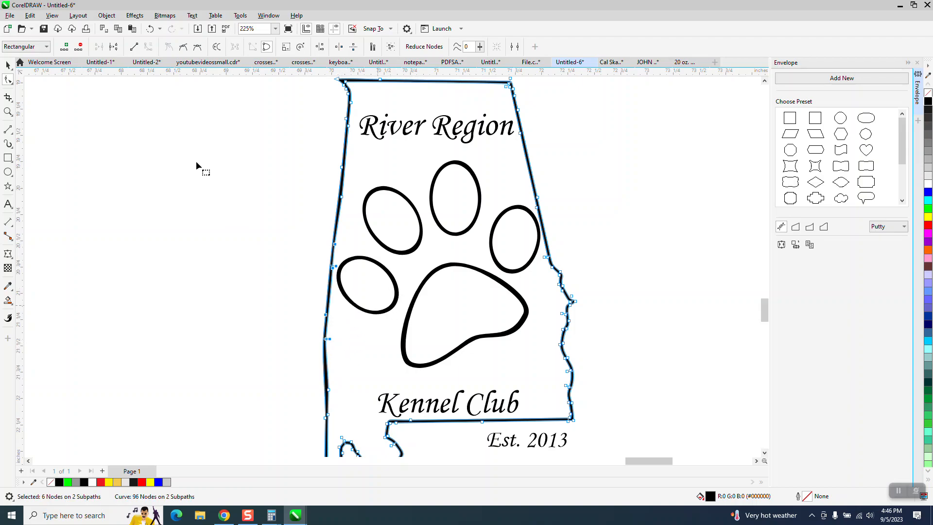
click(150, 29)
scroll(246, 254, down, 3)
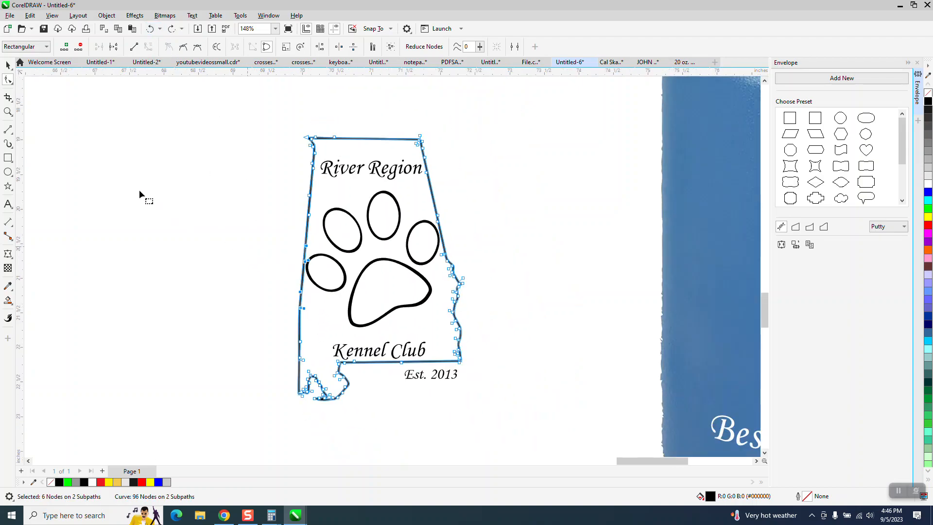
Marquee-select the paw print's pads inside the state outline
click(8, 64)
drag(283, 202, 447, 318)
drag(233, 196, 528, 347)
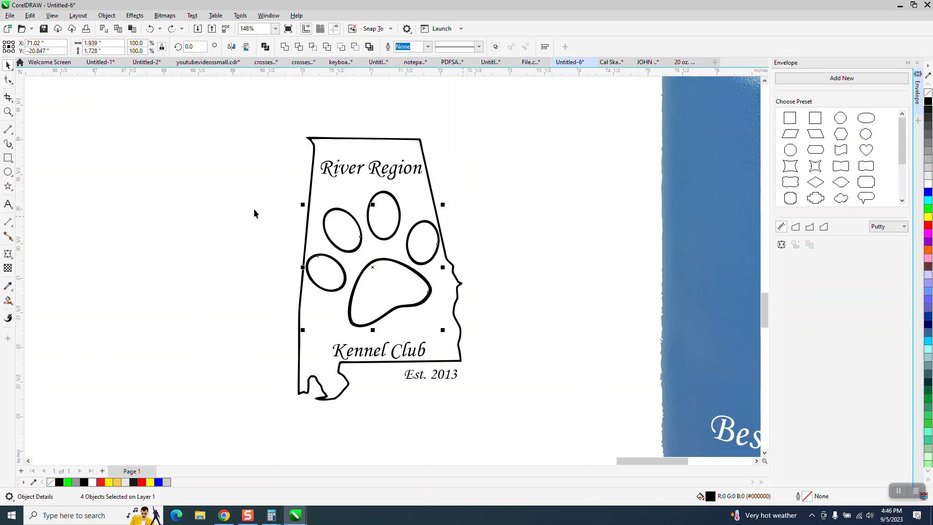
drag(371, 281, 373, 281)
Shrink the paw pads to about 96%, shift them slightly right, and drag the logo onto the blue bottle
drag(219, 177, 493, 288)
drag(443, 187, 435, 196)
drag(372, 263, 375, 263)
click(526, 253)
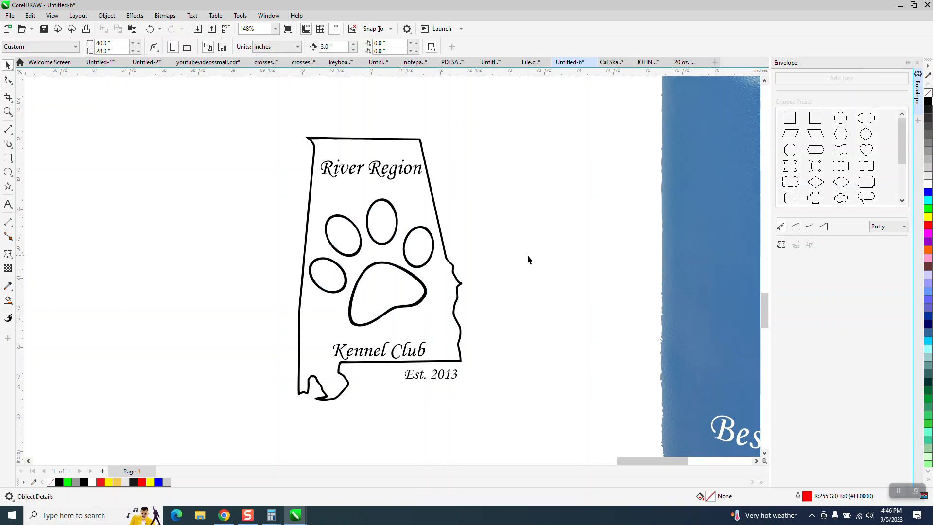
scroll(508, 260, down, 4)
drag(488, 311, 489, 313)
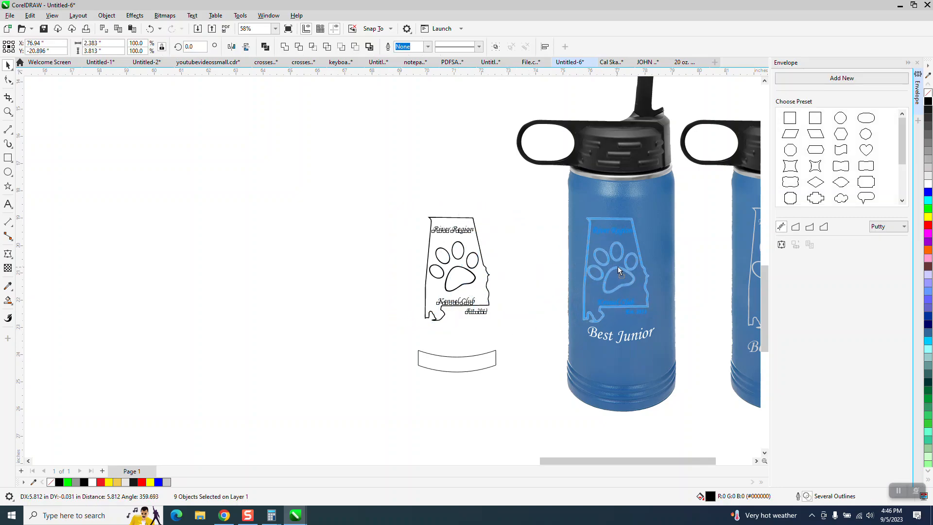